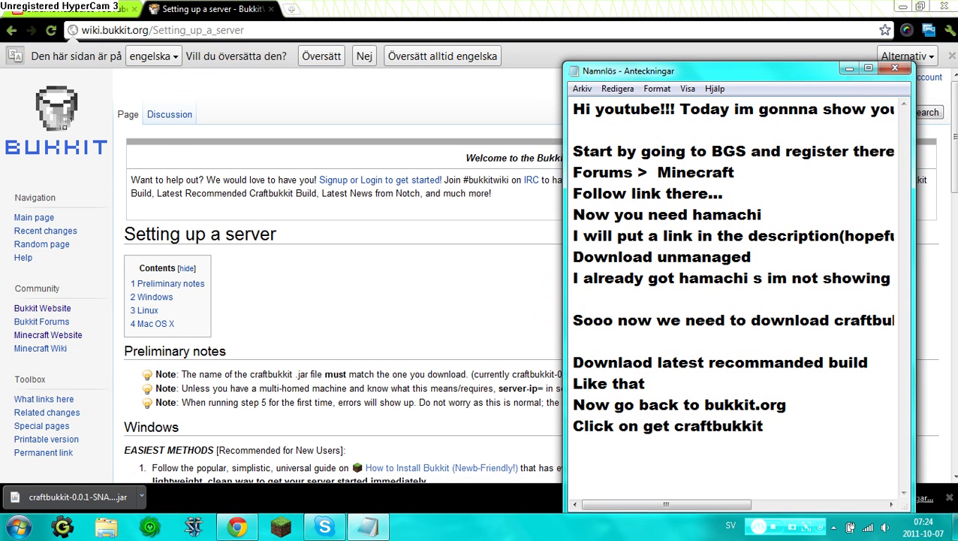
Add the line "If you have Java 6 copy this" to the Notepad notes and highlight the Java 6 startup script on the Bukkit wiki page
{"action": "left_click", "coordinate": [256, 310]}
{"action": "scroll", "coordinate": [259, 315], "scroll_direction": "down", "scroll_amount": 5}
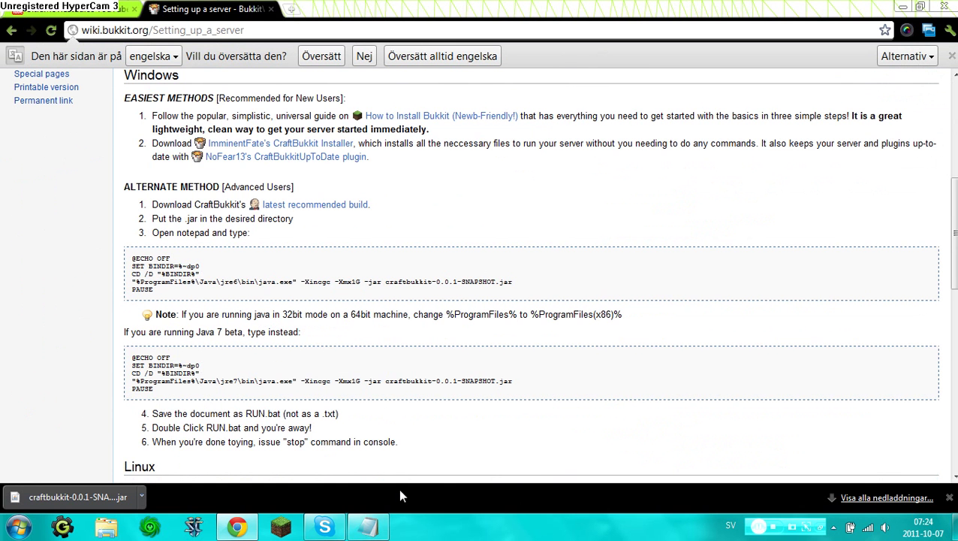
{"action": "left_click", "coordinate": [368, 526]}
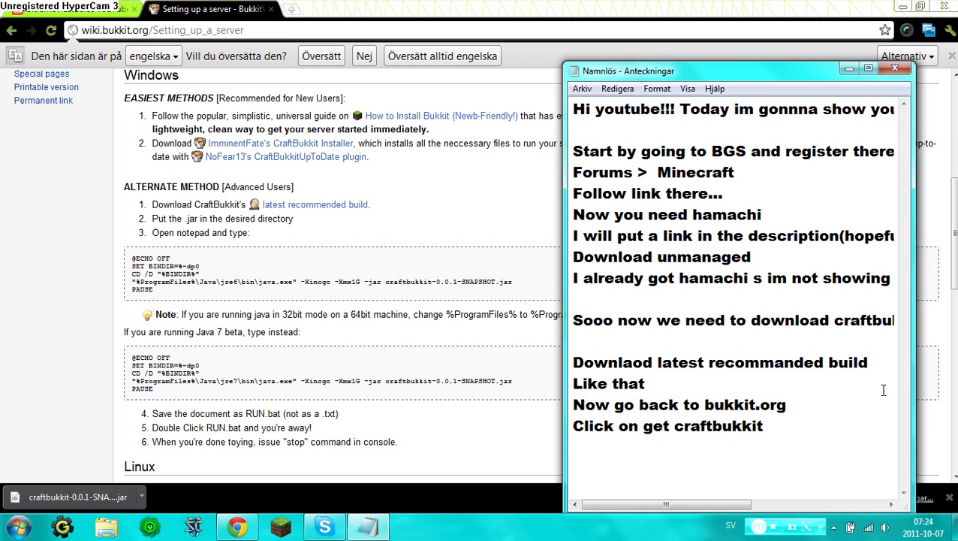
{"action": "key", "text": "Return"}
{"action": "key", "text": "Return"}
{"action": "type", "text": "If you have "}
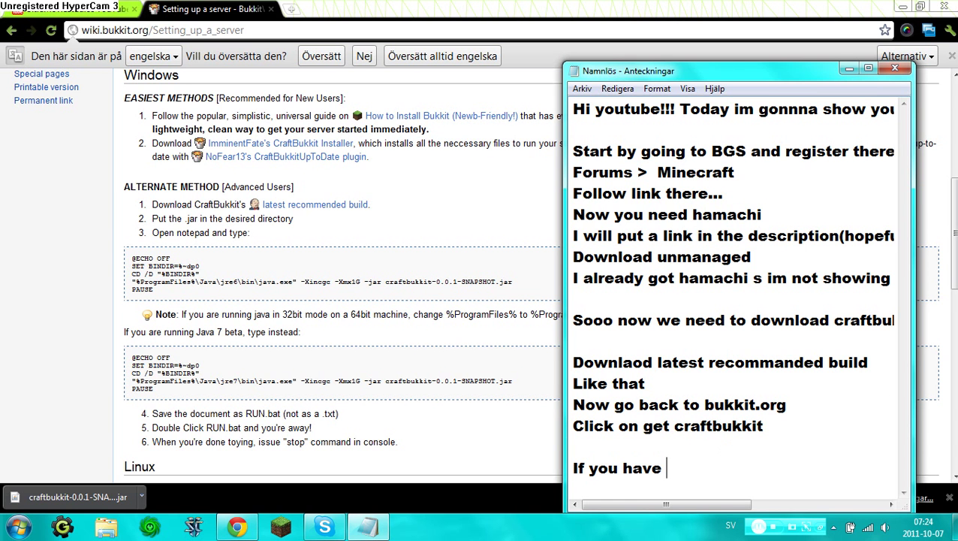
{"action": "type", "text": "Java 6 "}
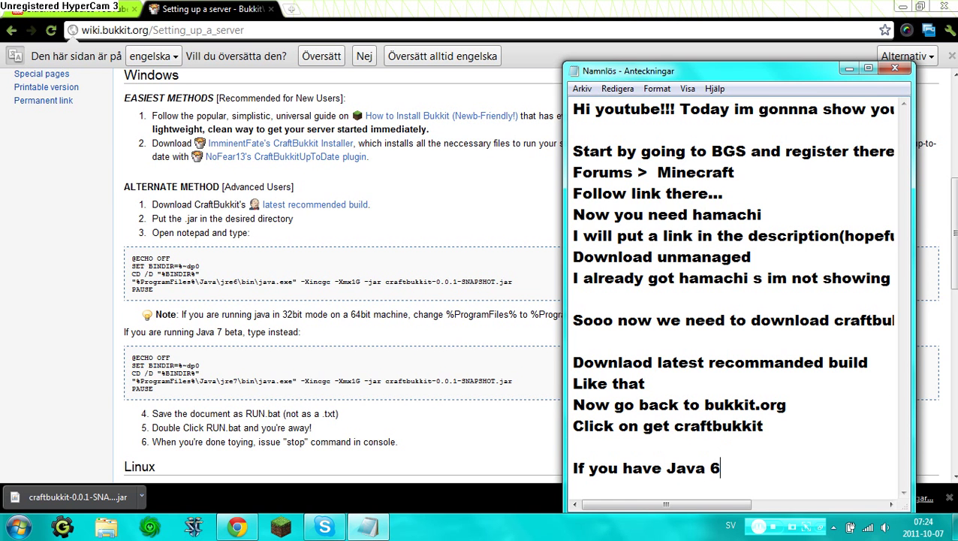
{"action": "type", "text": "copy this"}
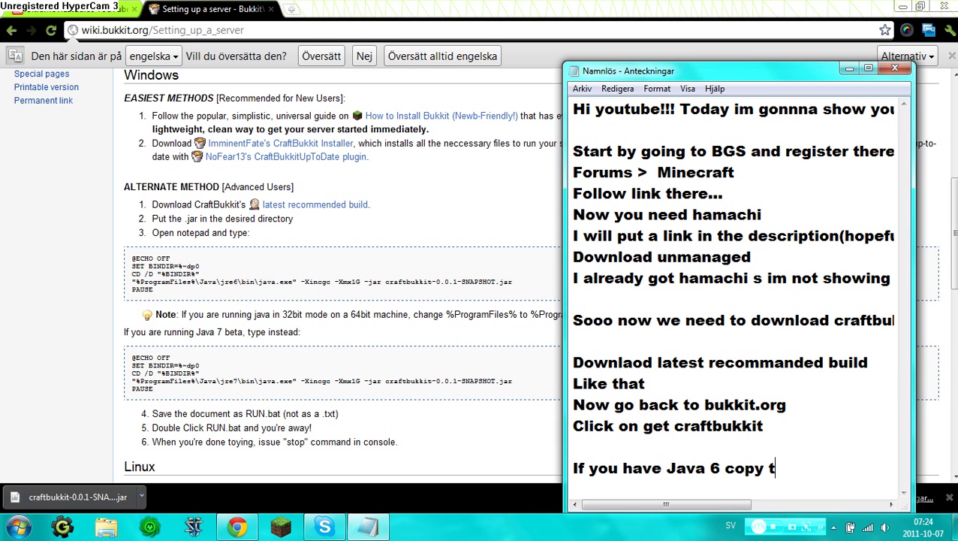
{"action": "left_click", "coordinate": [199, 296]}
{"action": "left_click_drag", "start_coordinate": [153, 289], "coordinate": [120, 265]}
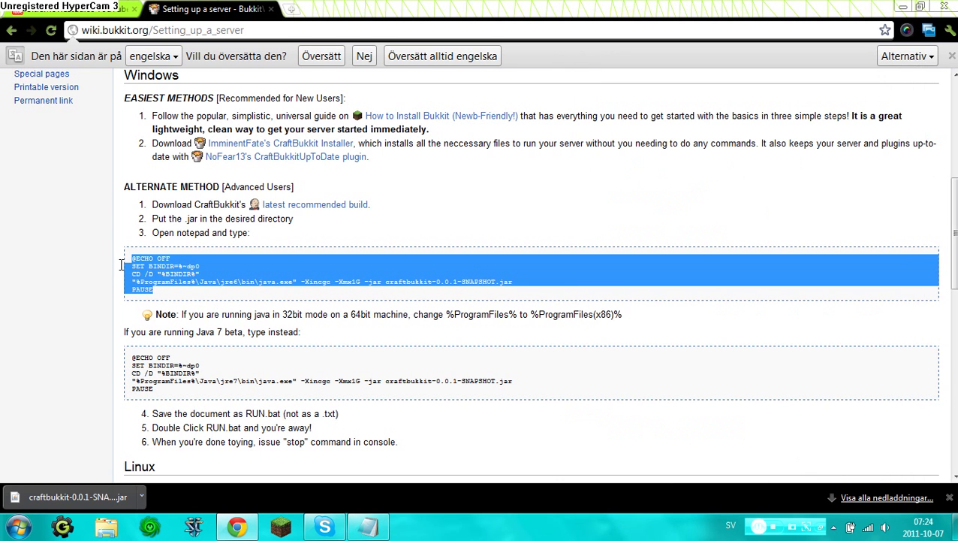
Add the line "If you have Java 7 copy this" to the Notepad notes and highlight the Java 7 startup script on the wiki page
{"action": "left_click", "coordinate": [368, 526]}
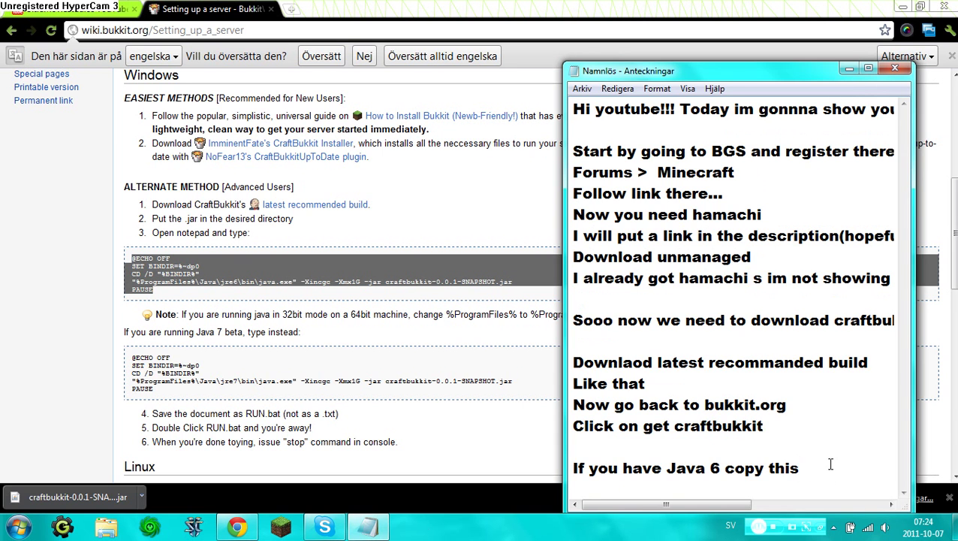
{"action": "key", "text": "Return"}
{"action": "type", "text": "If you"}
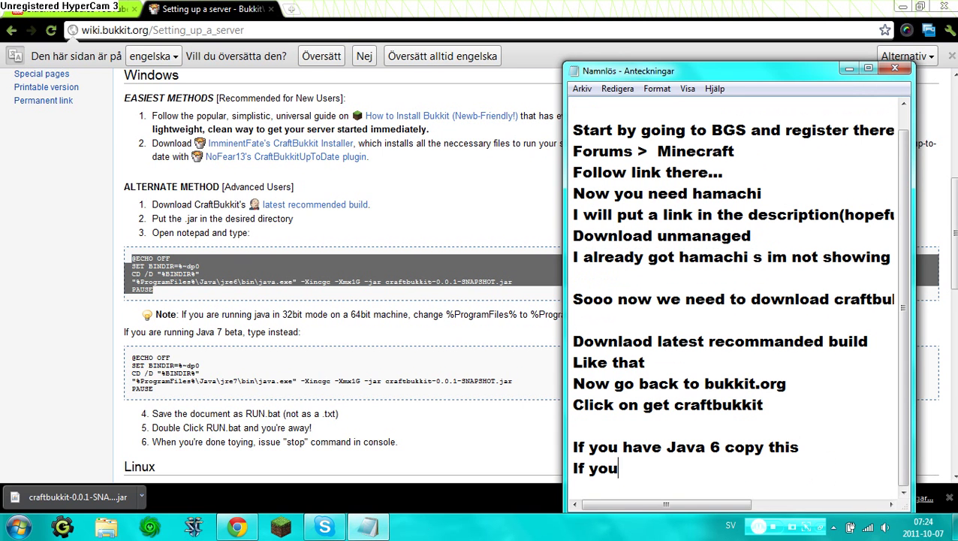
{"action": "type", "text": " have Java "}
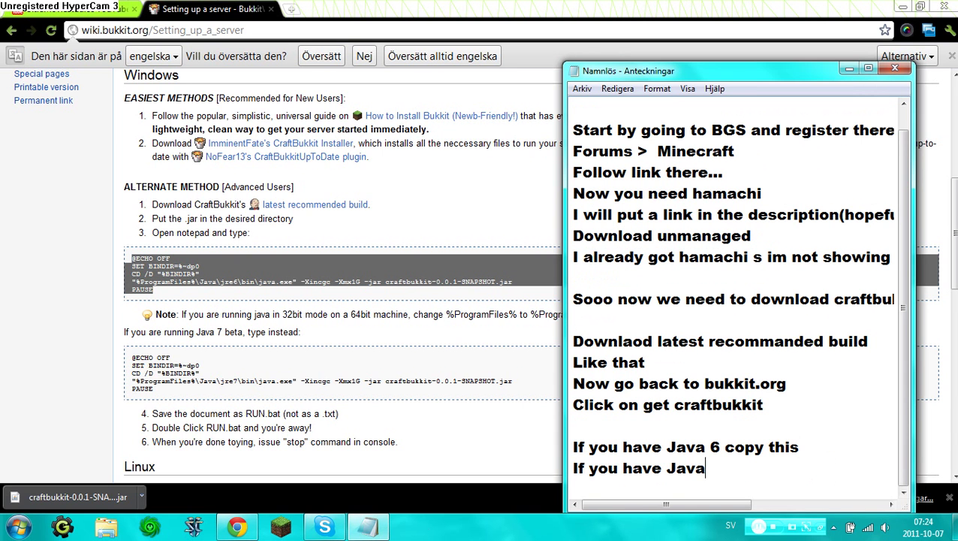
{"action": "type", "text": "7 copy "}
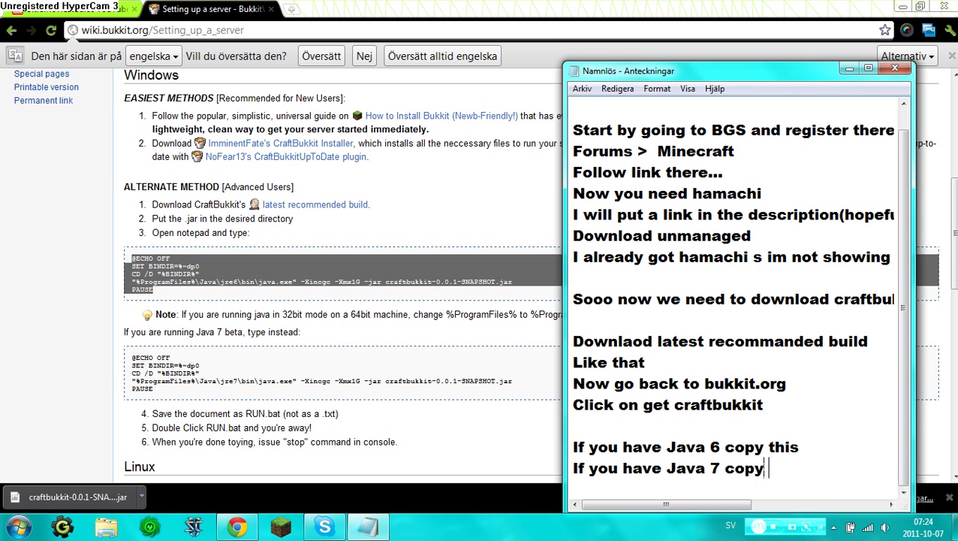
{"action": "type", "text": "this"}
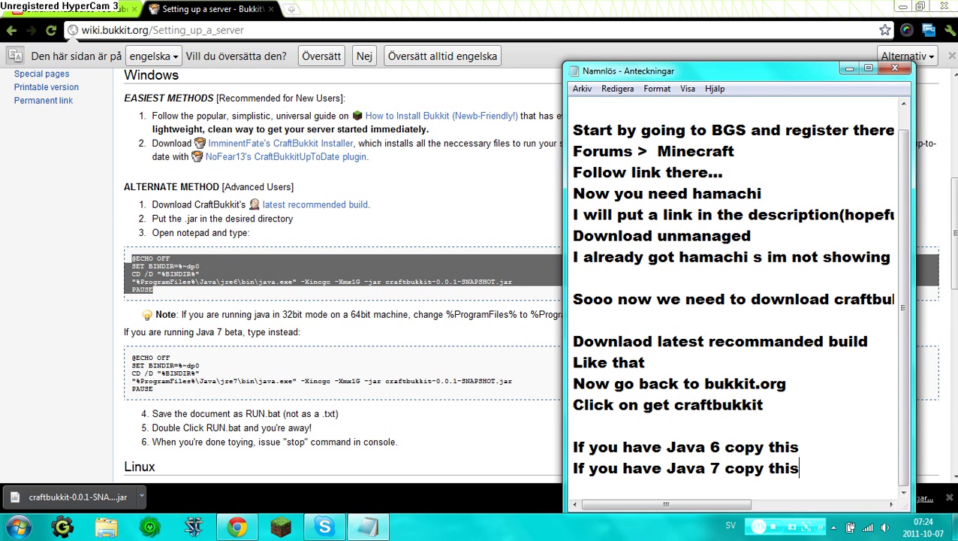
{"action": "left_click", "coordinate": [365, 397]}
{"action": "left_click_drag", "start_coordinate": [310, 394], "coordinate": [119, 351]}
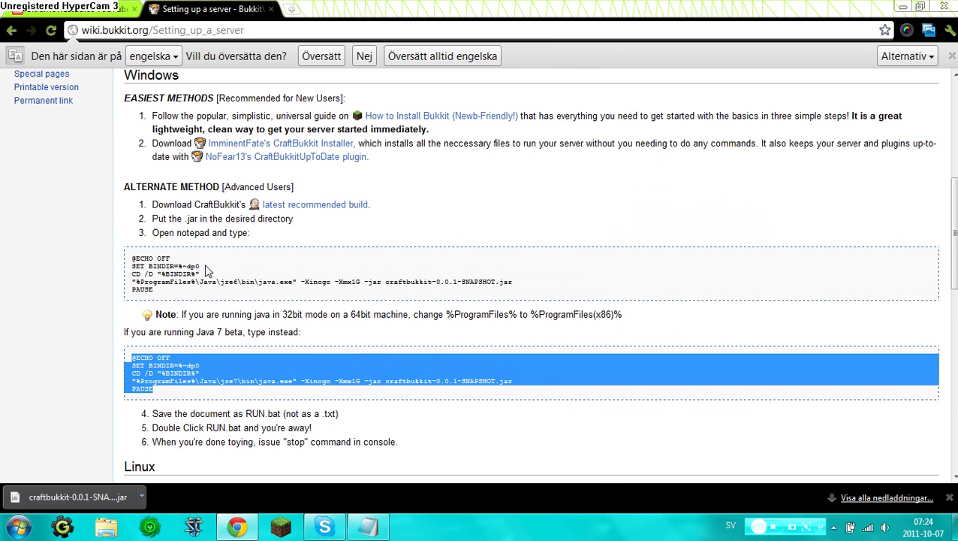
Highlight the Java 6 script again and add the line "I got java 6 so i copy this one" below a blank line in the notes
{"action": "left_click_drag", "start_coordinate": [162, 290], "coordinate": [129, 258]}
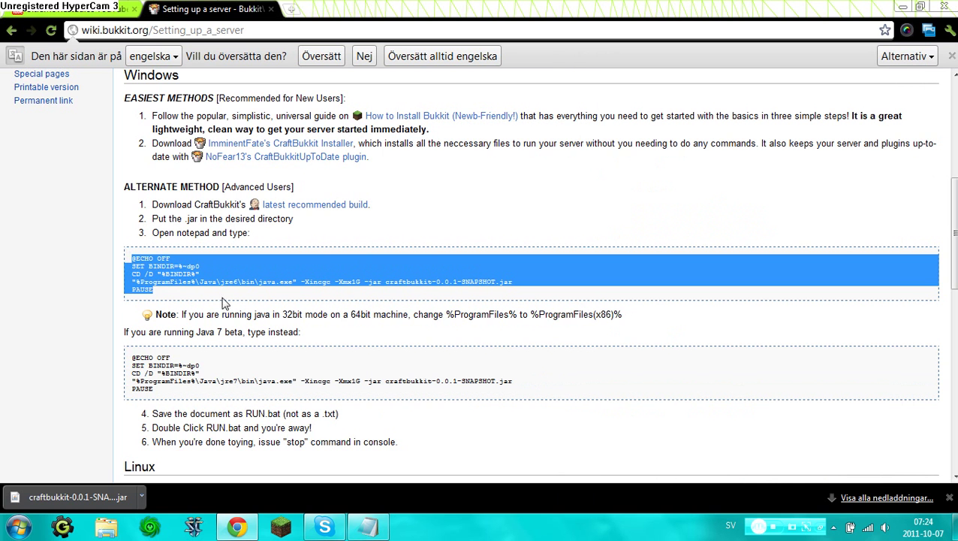
{"action": "left_click", "coordinate": [368, 526]}
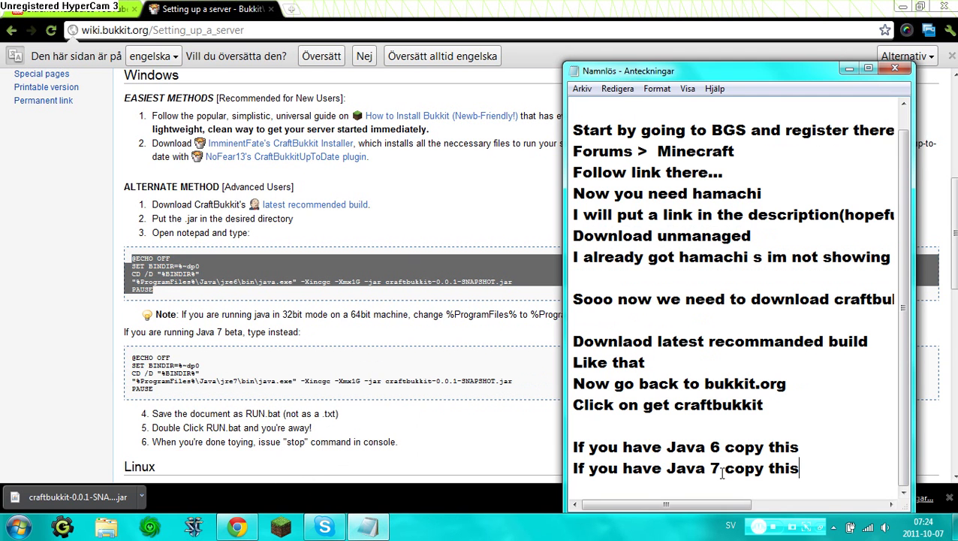
{"action": "key", "text": "Return"}
{"action": "key", "text": "Return"}
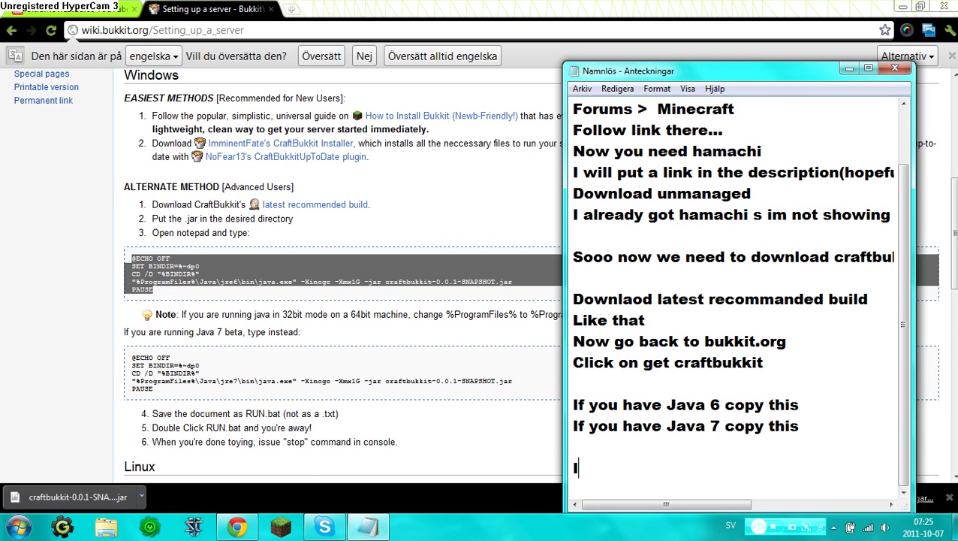
{"action": "type", "text": "I got java s"}
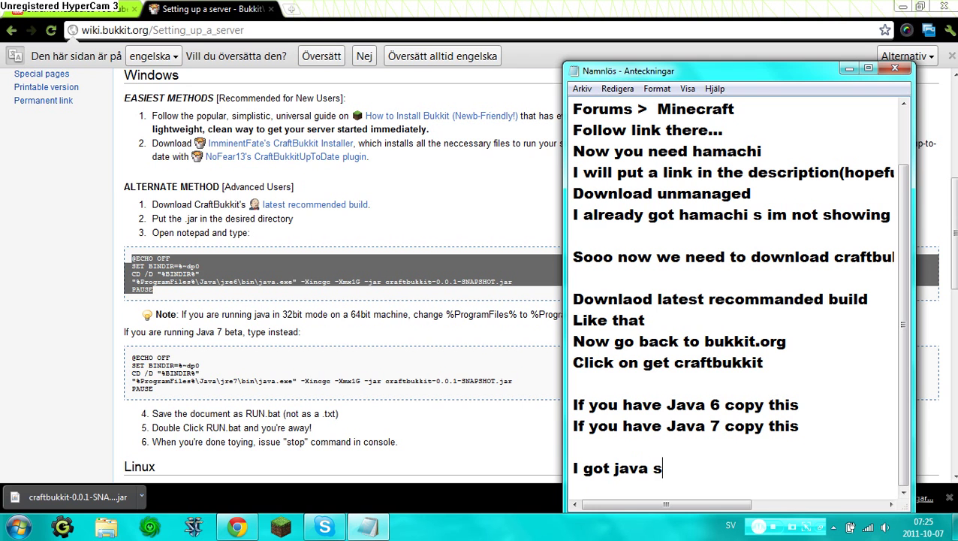
{"action": "key", "text": "BackSpace"}
{"action": "type", "text": "6 so i cpy"}
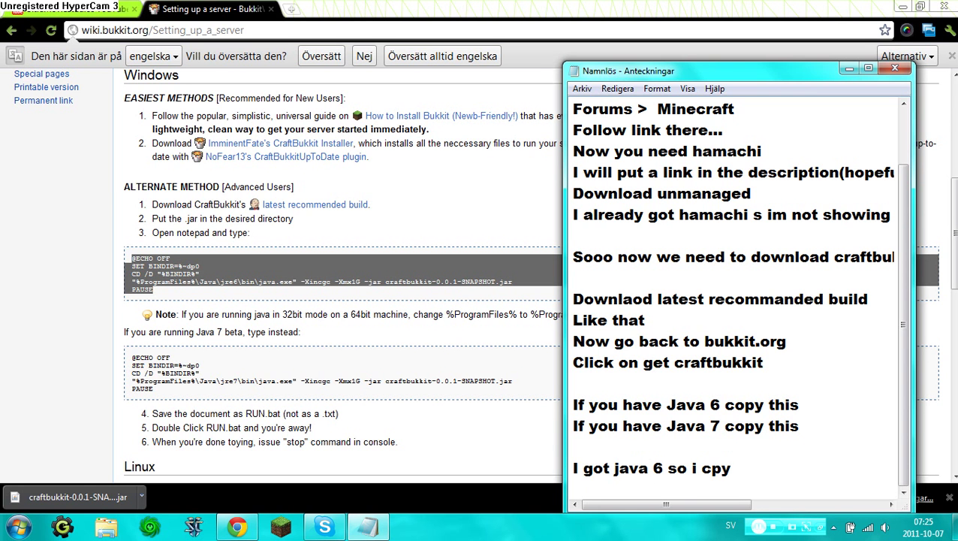
{"action": "key", "text": "BackSpace"}
{"action": "key", "text": "BackSpace"}
{"action": "type", "text": "opy this one"}
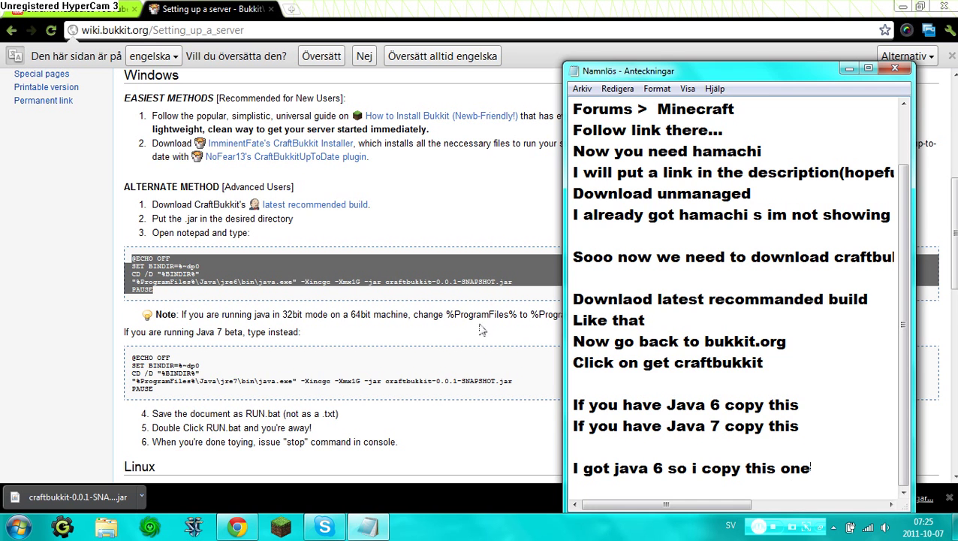
Select and copy the whole Java 6 startup script on the wiki page and close that page
{"action": "left_click", "coordinate": [353, 306]}
{"action": "left_click_drag", "start_coordinate": [229, 292], "coordinate": [124, 264]}
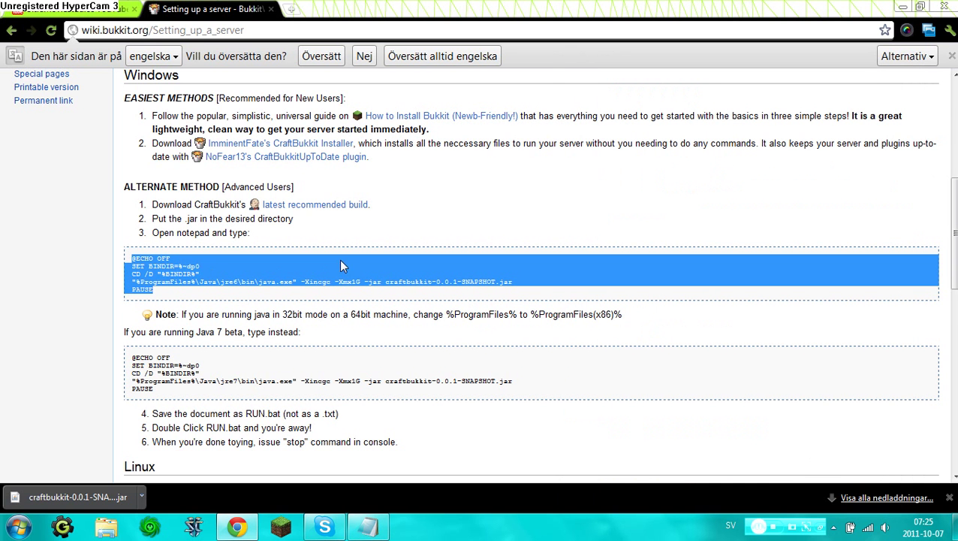
{"action": "left_click", "coordinate": [273, 9]}
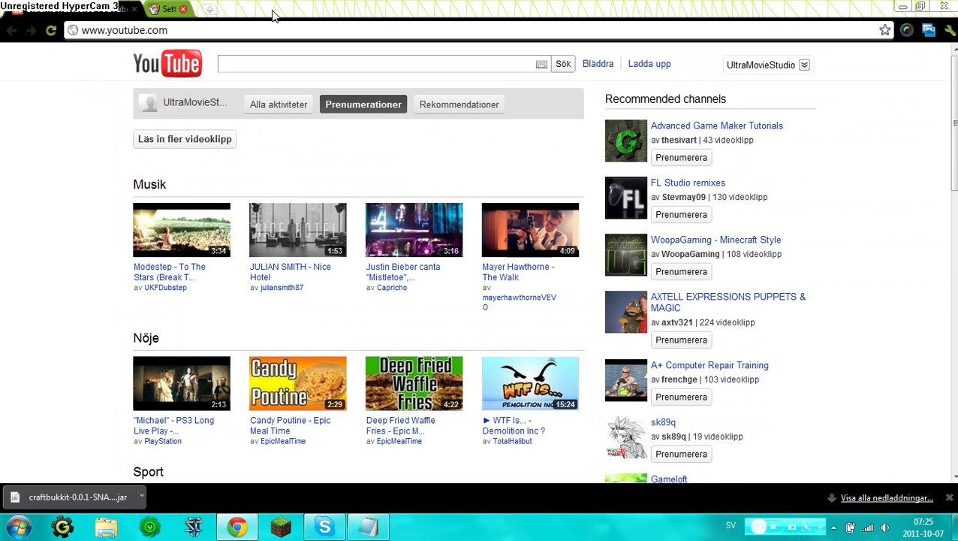
Show the desktop and add the line "Now go to your server filr" below a blank line in the Notepad notes
{"action": "left_click", "coordinate": [954, 525]}
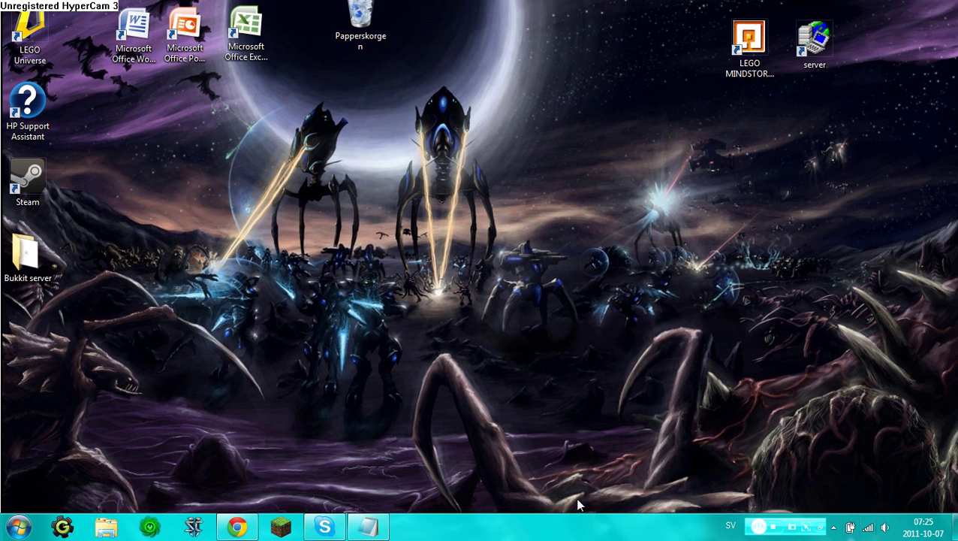
{"action": "left_click", "coordinate": [374, 529]}
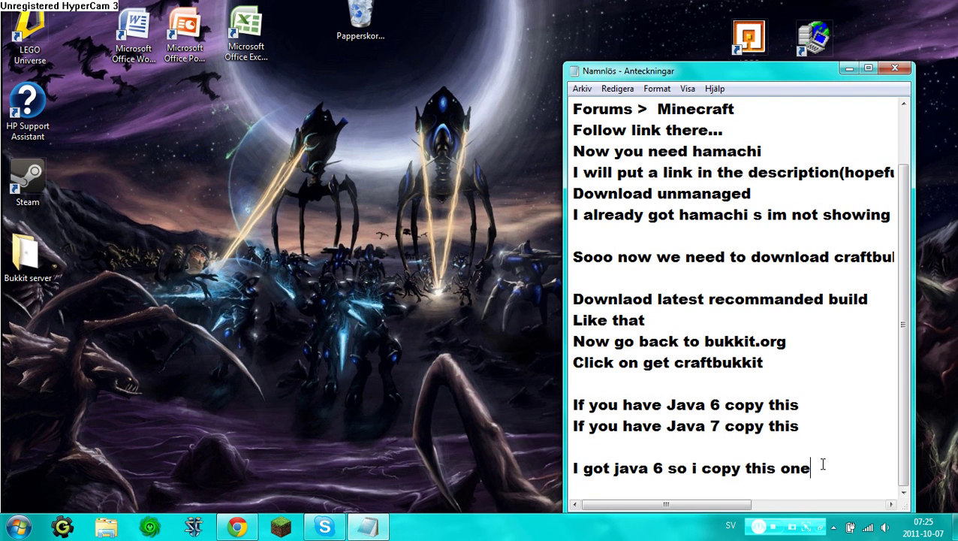
{"action": "key", "text": "Return"}
{"action": "key", "text": "Return"}
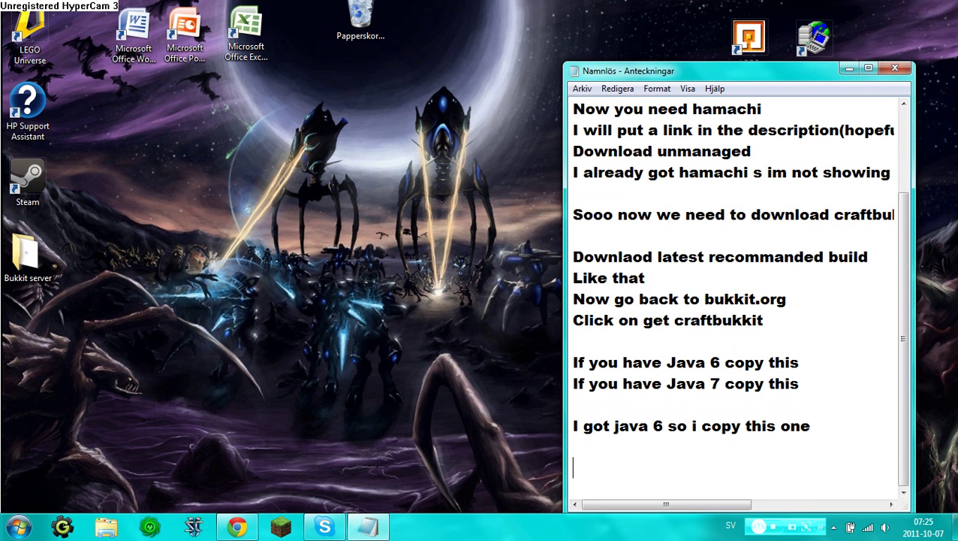
{"action": "type", "text": "Now go to "}
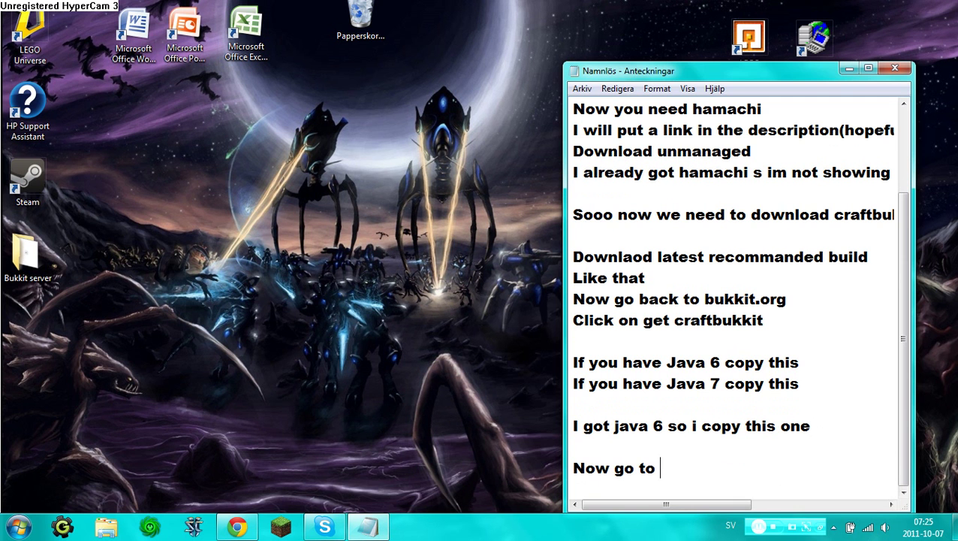
{"action": "type", "text": "your serve"}
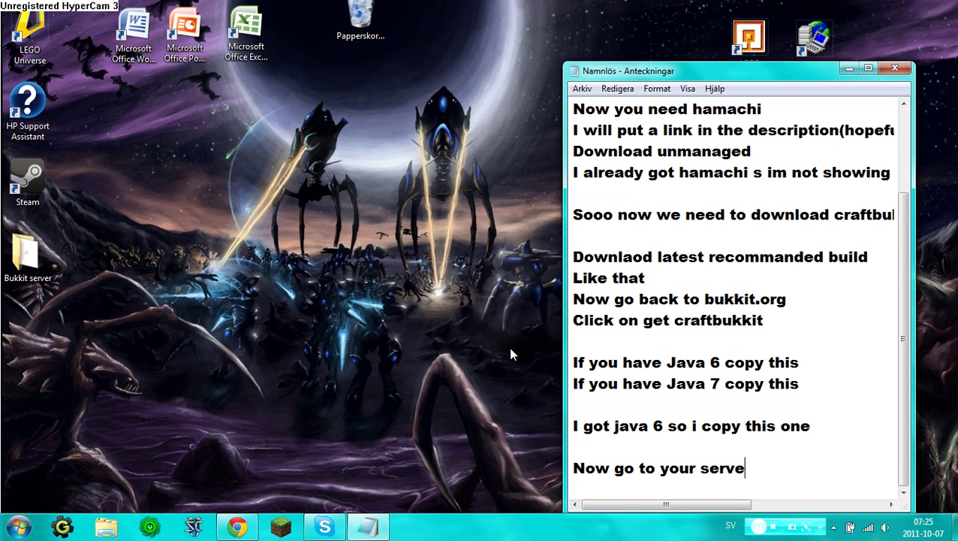
{"action": "type", "text": "r filr"}
Open the Bukkit server folder from the desktop and move its window aside
{"action": "left_click", "coordinate": [269, 267]}
{"action": "double_click", "coordinate": [25, 253]}
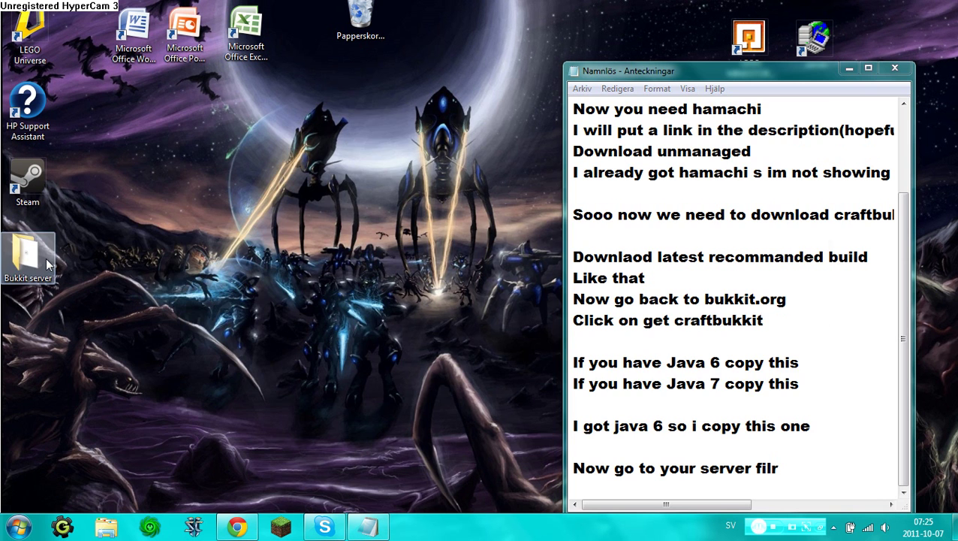
{"action": "left_click_drag", "start_coordinate": [359, 120], "coordinate": [238, 113]}
Open a new empty Notepad document and write "Add a new text dokument and paste what you copied" in it
{"action": "left_click", "coordinate": [18, 527]}
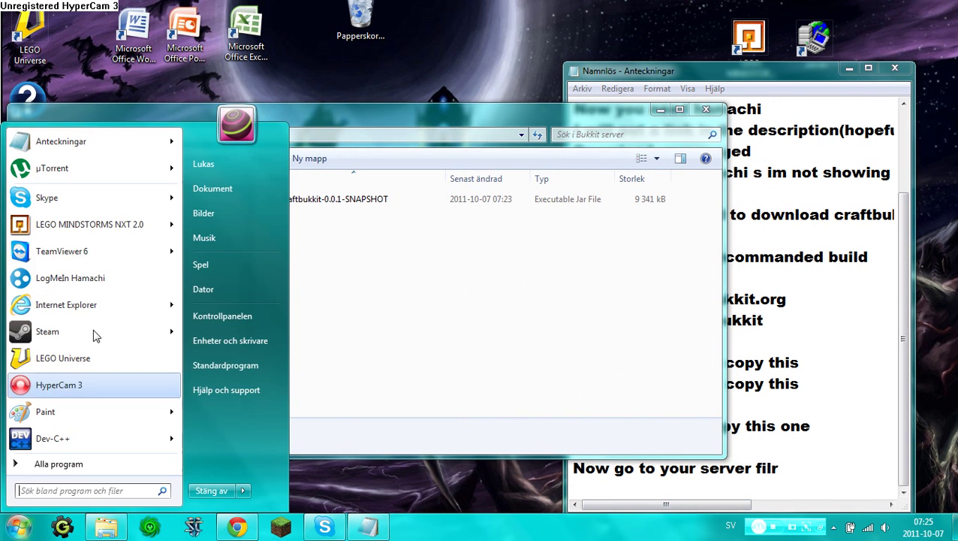
{"action": "left_click", "coordinate": [243, 185]}
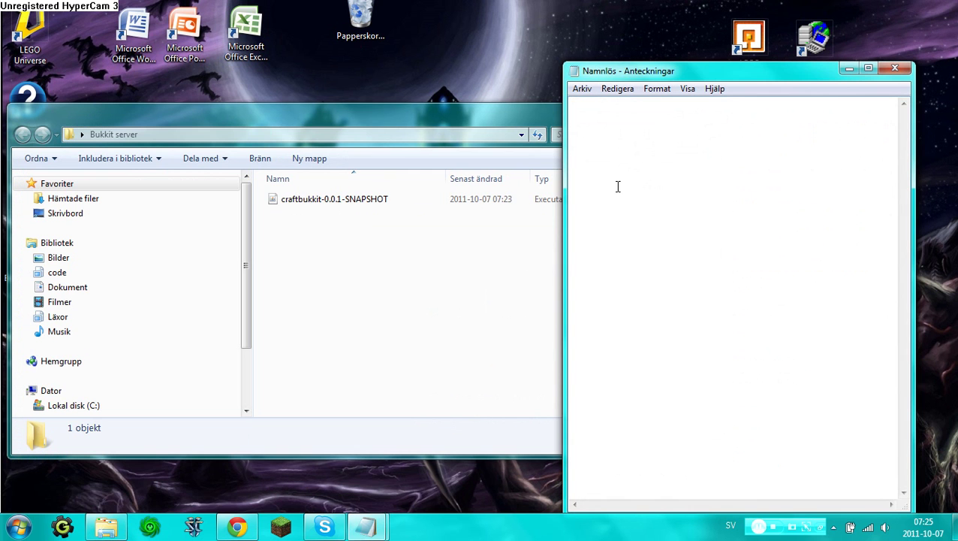
{"action": "type", "text": "Add a n"}
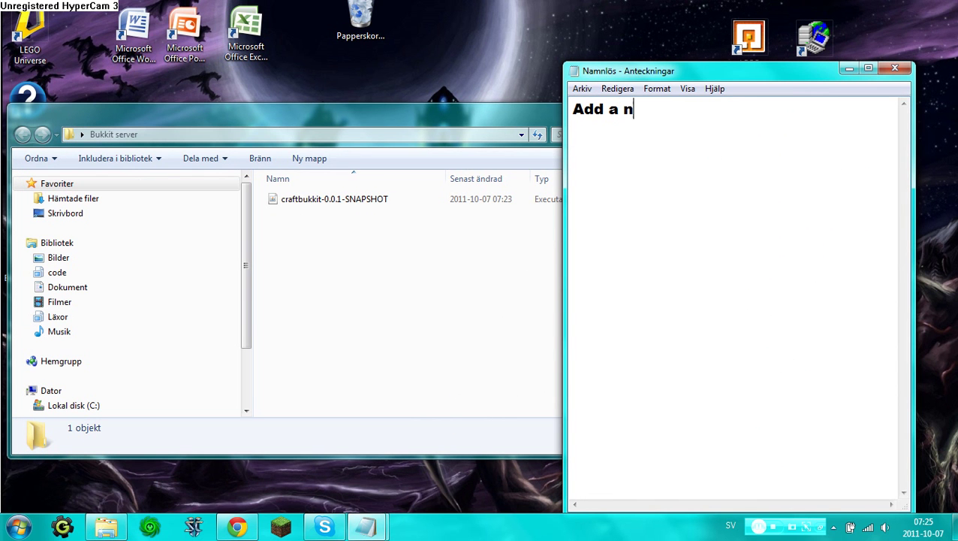
{"action": "type", "text": "ew text "}
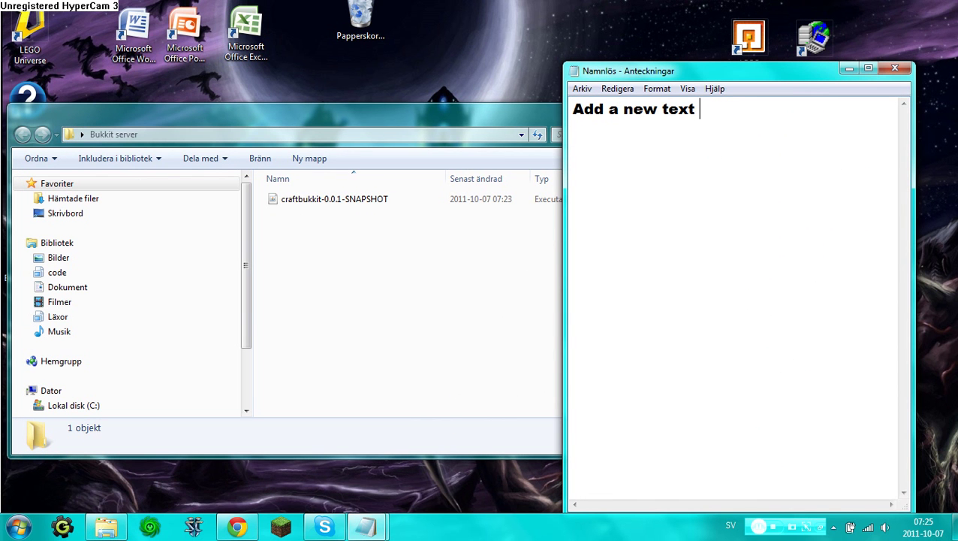
{"action": "type", "text": "dokume"}
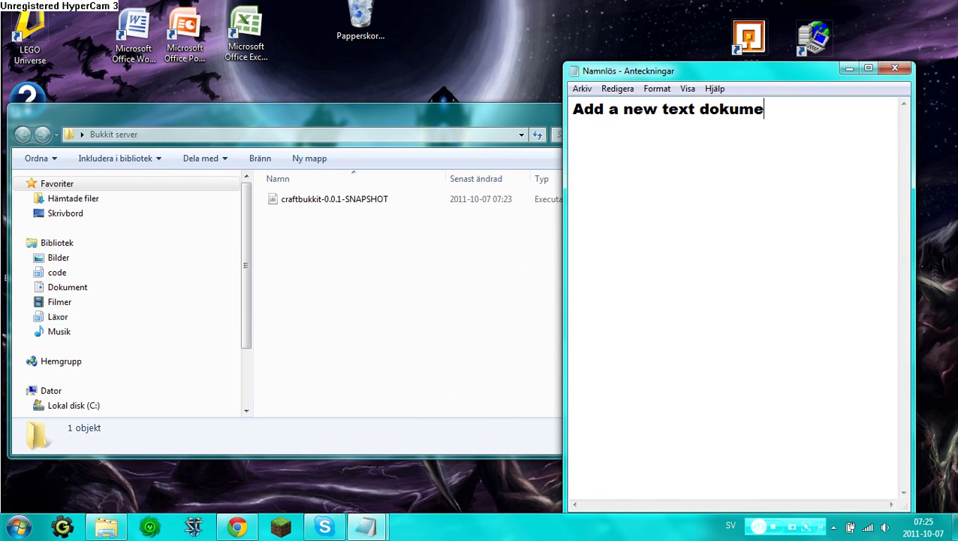
{"action": "type", "text": "nt and"}
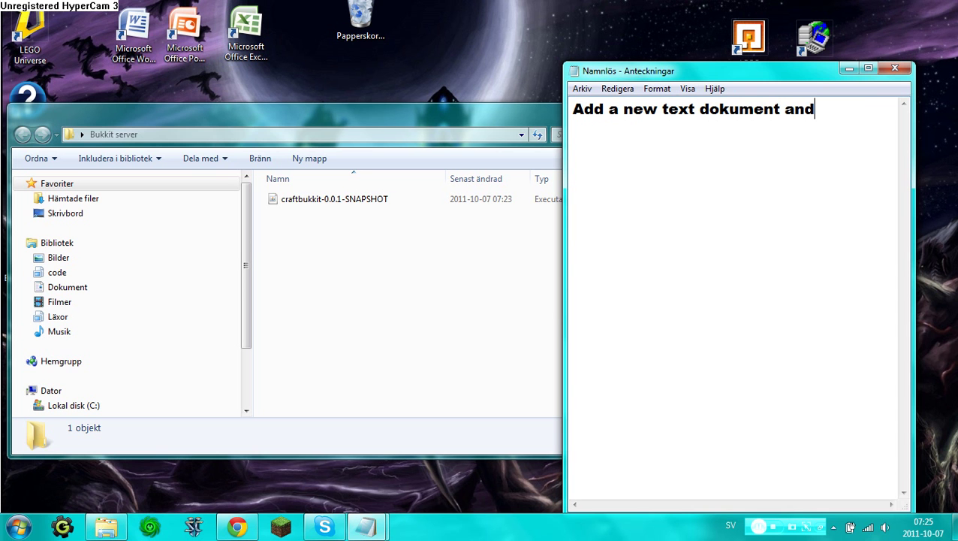
{"action": "type", "text": " paste "}
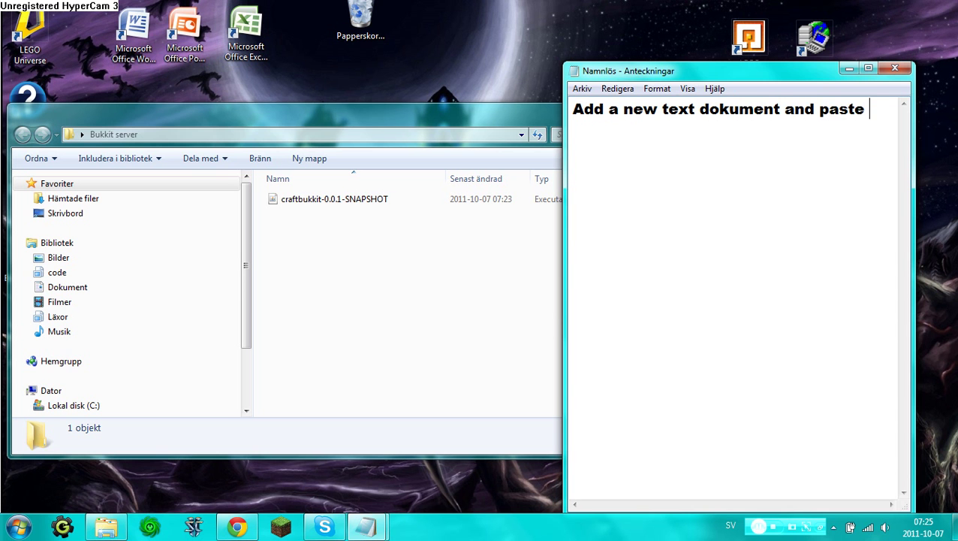
{"action": "type", "text": "what you "}
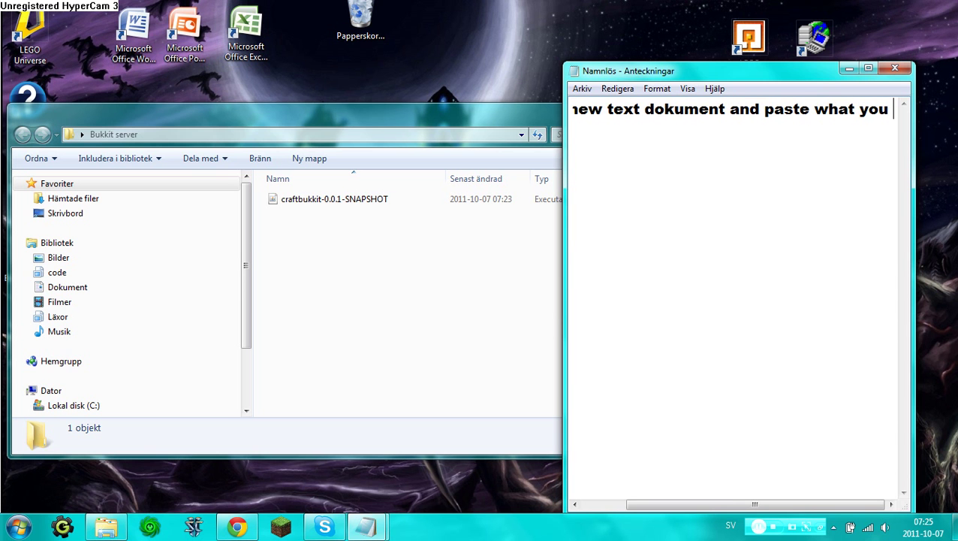
{"action": "type", "text": "copied"}
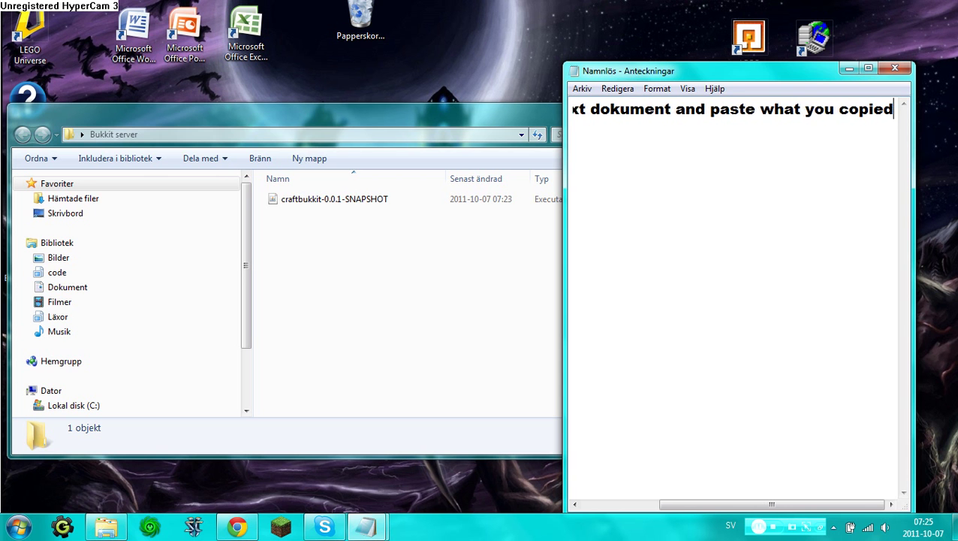
Clear the note about pasting from the new Notepad document and paste the copied Java 6 startup script in its place
{"action": "type", "text": " before"}
{"action": "key", "text": "BackSpace"}
{"action": "key", "text": "BackSpace"}
{"action": "key", "text": "BackSpace"}
{"action": "key", "text": "BackSpace"}
{"action": "key", "text": "BackSpace"}
{"action": "key", "text": "BackSpace"}
{"action": "key", "text": "BackSpace"}
{"action": "key", "text": "BackSpace"}
{"action": "key", "text": "BackSpace"}
{"action": "key", "text": "BackSpace"}
{"action": "key", "text": "BackSpace"}
{"action": "key", "text": "BackSpace"}
{"action": "key", "text": "BackSpace"}
{"action": "key", "text": "BackSpace"}
{"action": "key", "text": "BackSpace"}
{"action": "key", "text": "BackSpace"}
{"action": "key", "text": "BackSpace"}
{"action": "key", "text": "BackSpace"}
{"action": "key", "text": "BackSpace"}
{"action": "key", "text": "BackSpace"}
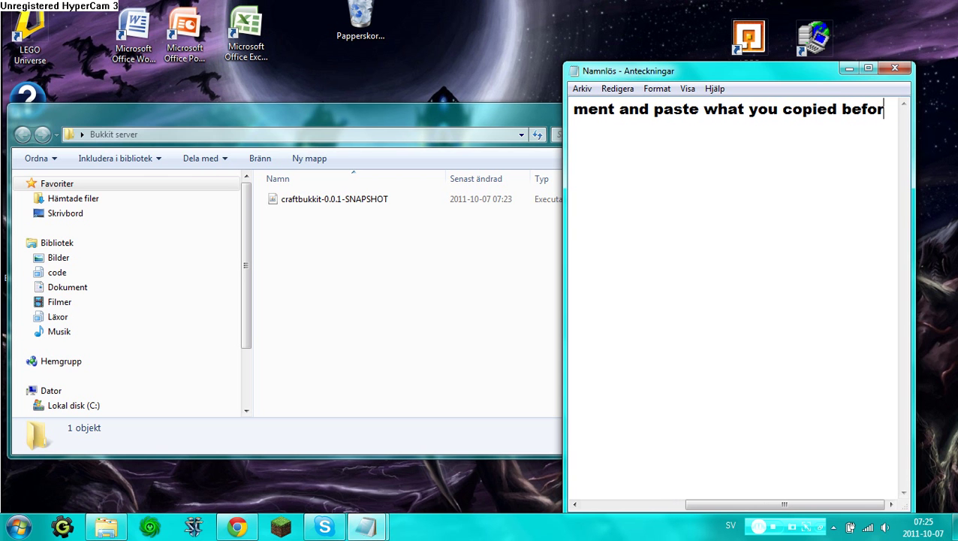
{"action": "key", "text": "BackSpace"}
{"action": "key", "text": "BackSpace"}
{"action": "key", "text": "BackSpace"}
{"action": "key", "text": "BackSpace"}
{"action": "key", "text": "BackSpace"}
{"action": "key", "text": "BackSpace"}
{"action": "key", "text": "BackSpace"}
{"action": "key", "text": "BackSpace"}
{"action": "key", "text": "BackSpace"}
{"action": "key", "text": "BackSpace"}
{"action": "key", "text": "BackSpace"}
{"action": "key", "text": "BackSpace"}
{"action": "key", "text": "BackSpace"}
{"action": "key", "text": "BackSpace"}
{"action": "key", "text": "BackSpace"}
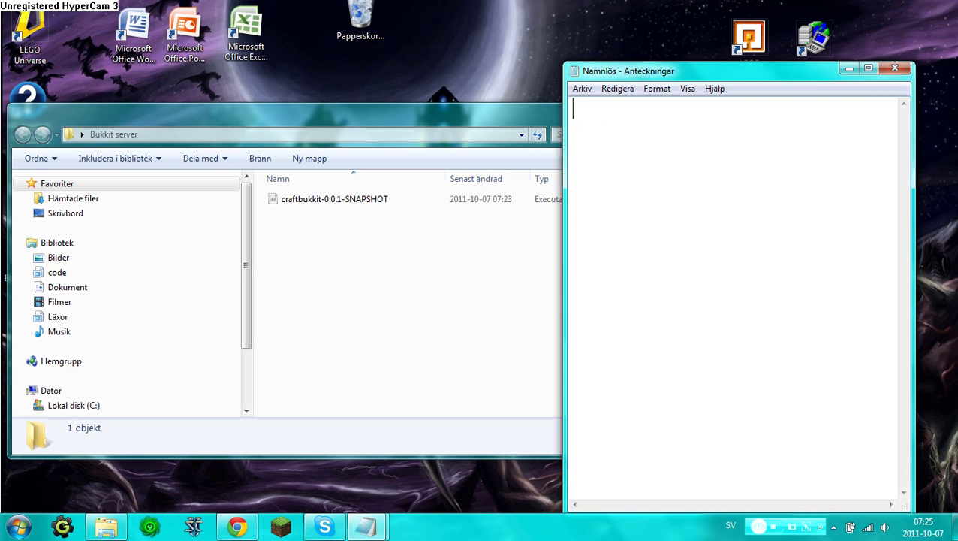
{"action": "key", "text": "ctrl+v"}
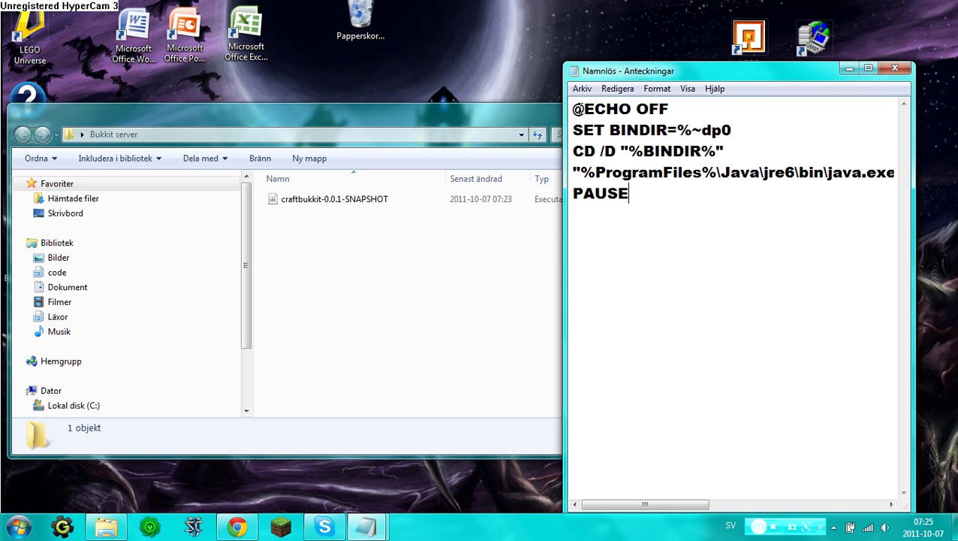
Start saving the script as a new file and choose the Bukkit server folder on the desktop as its location
{"action": "left_click", "coordinate": [581, 89]}
{"action": "left_click", "coordinate": [603, 151]}
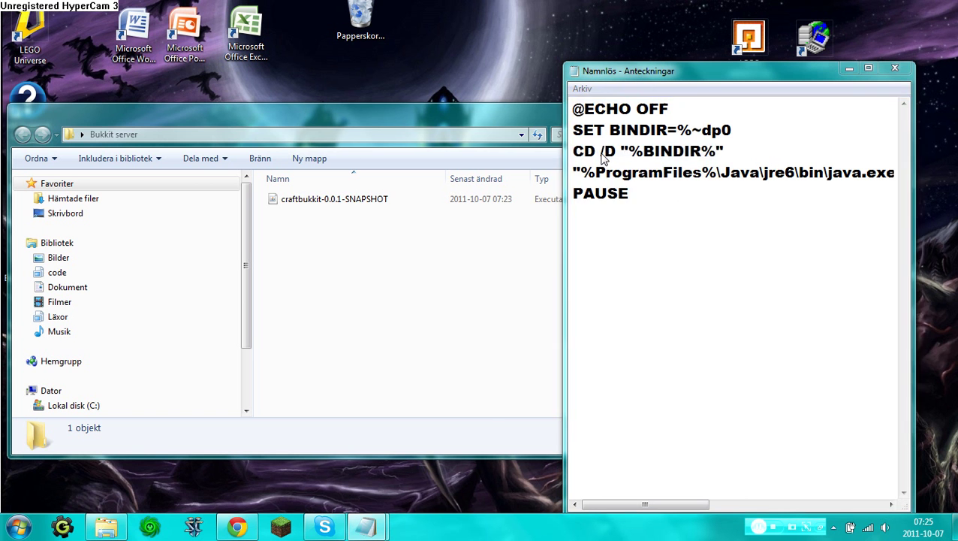
{"action": "left_click", "coordinate": [544, 193]}
{"action": "left_click", "coordinate": [538, 207]}
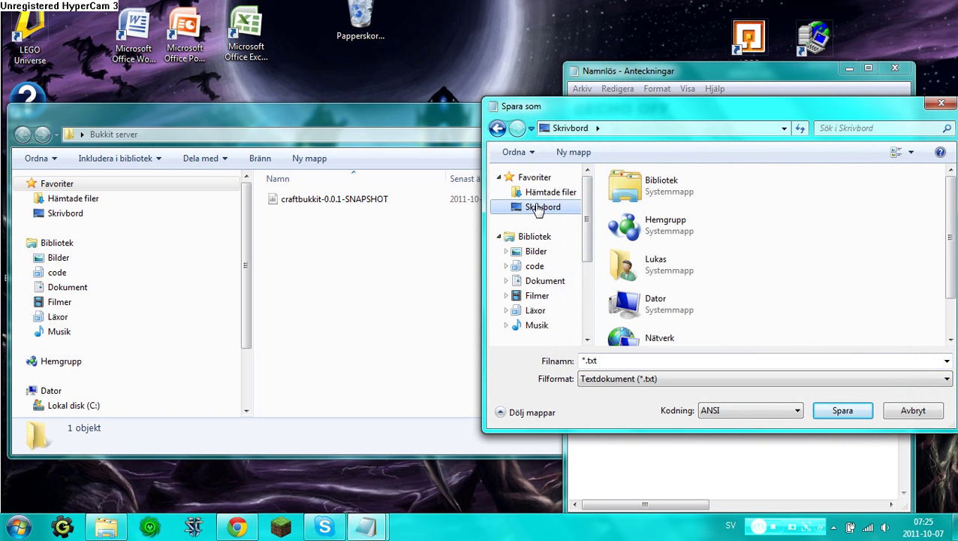
{"action": "scroll", "coordinate": [721, 262], "scroll_direction": "down", "scroll_amount": 2}
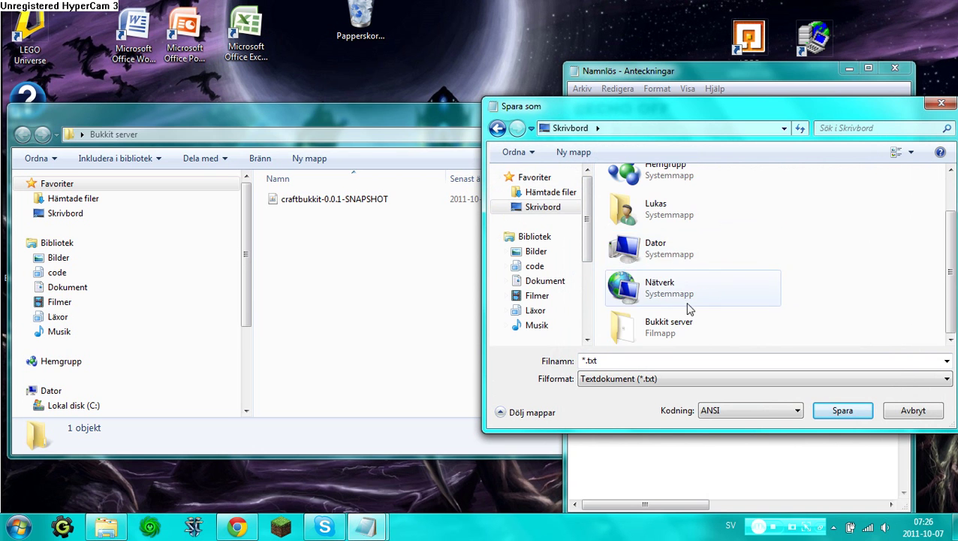
{"action": "double_click", "coordinate": [682, 323]}
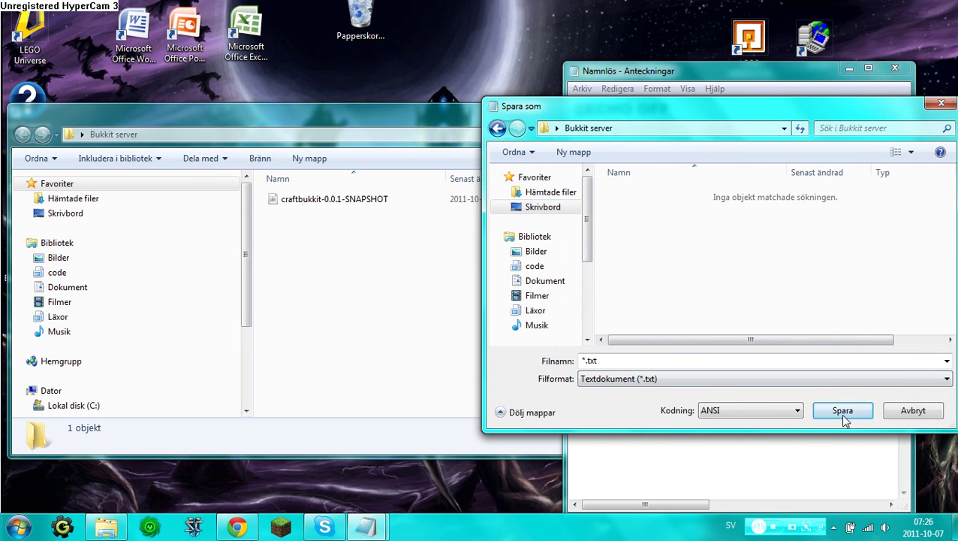
{"action": "left_click", "coordinate": [839, 410]}
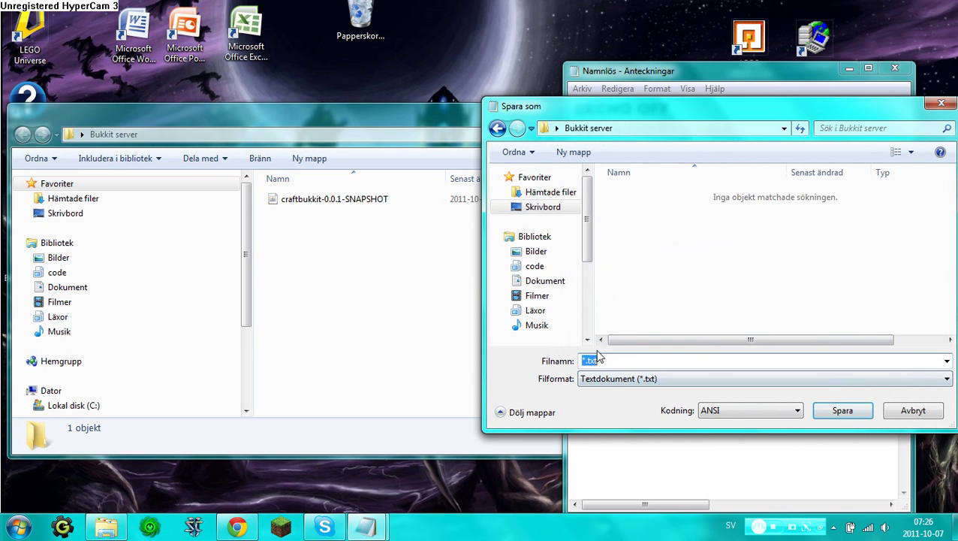
Replace the file name with RUN.bat, set the file format to "Alla filer" and save the script
{"action": "key", "text": "BackSpace"}
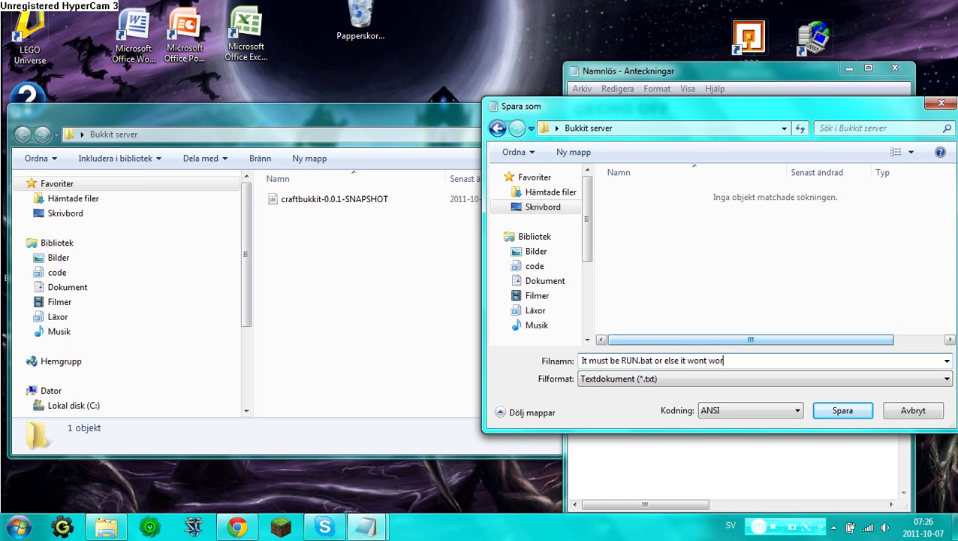
{"action": "key", "text": "BackSpace"}
{"action": "key", "text": "BackSpace"}
{"action": "key", "text": "BackSpace"}
{"action": "key", "text": "BackSpace"}
{"action": "key", "text": "BackSpace"}
{"action": "key", "text": "BackSpace"}
{"action": "key", "text": "BackSpace"}
{"action": "key", "text": "BackSpace"}
{"action": "key", "text": "BackSpace"}
{"action": "key", "text": "BackSpace"}
{"action": "key", "text": "BackSpace"}
{"action": "key", "text": "BackSpace"}
{"action": "key", "text": "BackSpace"}
{"action": "key", "text": "BackSpace"}
{"action": "key", "text": "BackSpace"}
{"action": "key", "text": "BackSpace"}
{"action": "key", "text": "BackSpace"}
{"action": "key", "text": "BackSpace"}
{"action": "key", "text": "BackSpace"}
{"action": "key", "text": "BackSpace"}
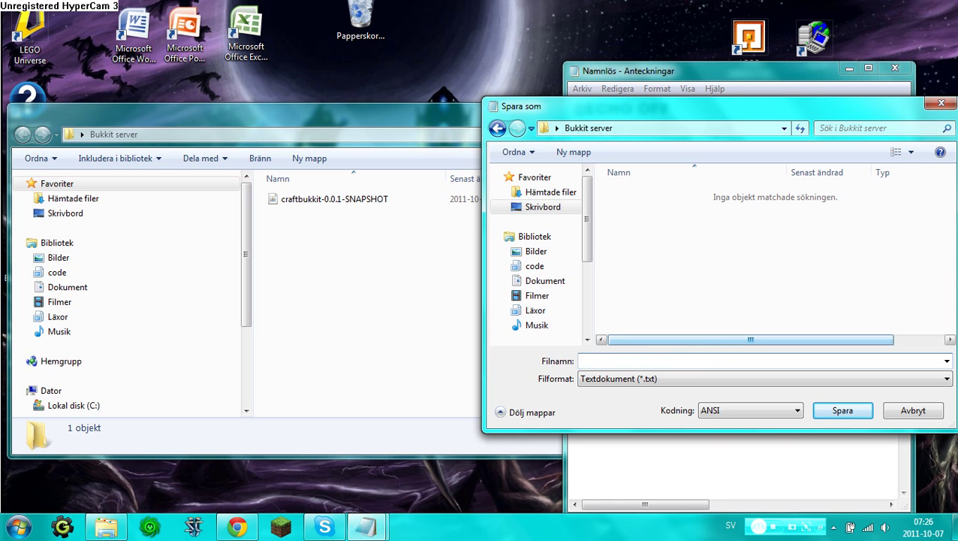
{"action": "type", "text": "RUN.bat"}
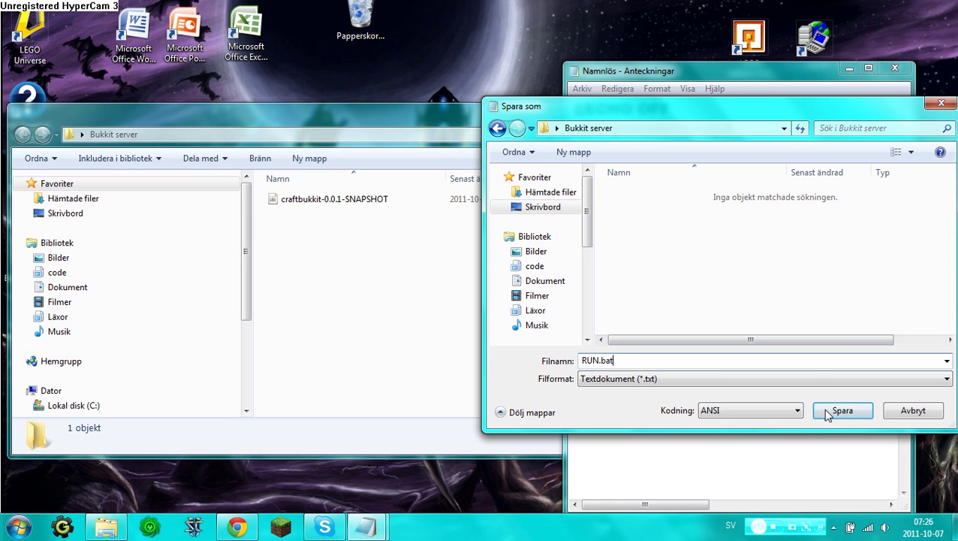
{"action": "left_click", "coordinate": [815, 379]}
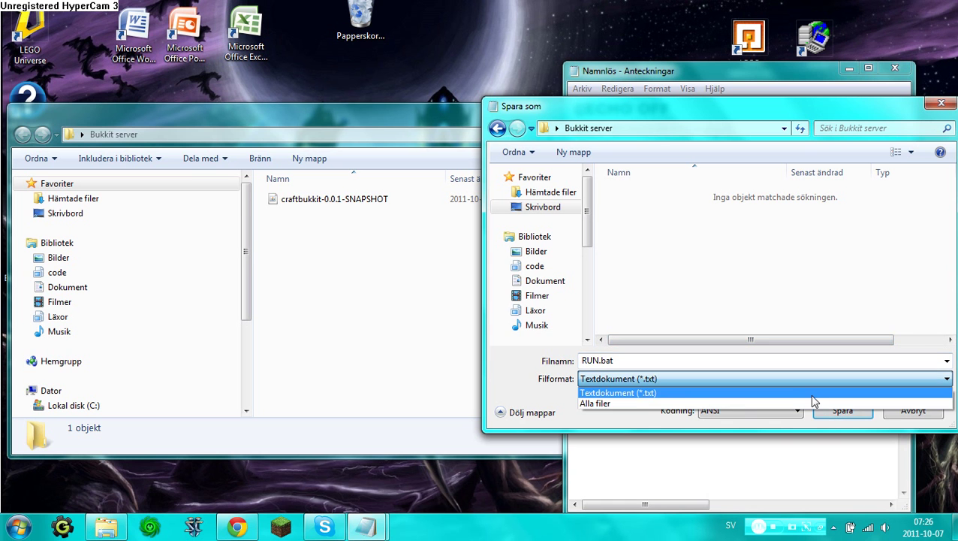
{"action": "left_click", "coordinate": [817, 400]}
{"action": "left_click", "coordinate": [840, 411]}
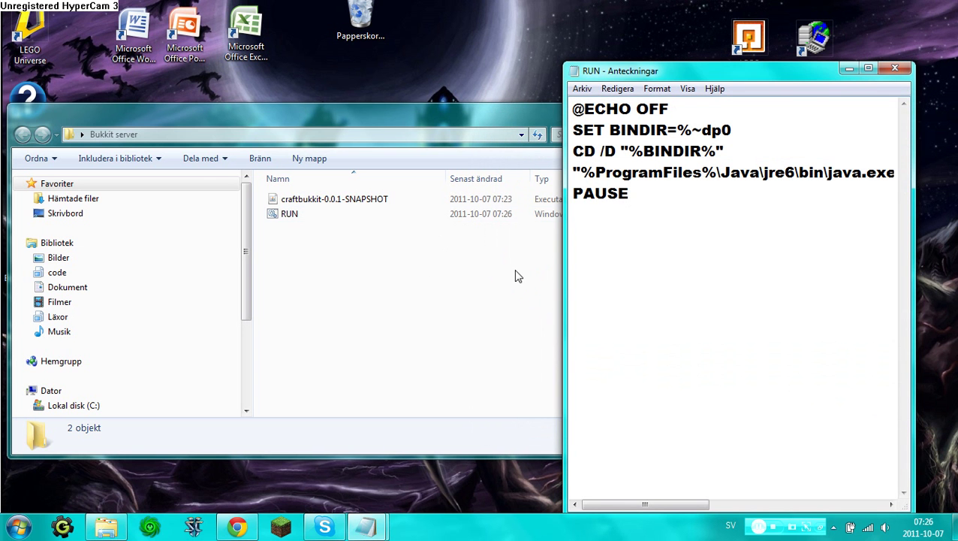
Close the saved script document and delete all text from the Notepad notes
{"action": "left_click", "coordinate": [894, 69]}
{"action": "left_click", "coordinate": [793, 75]}
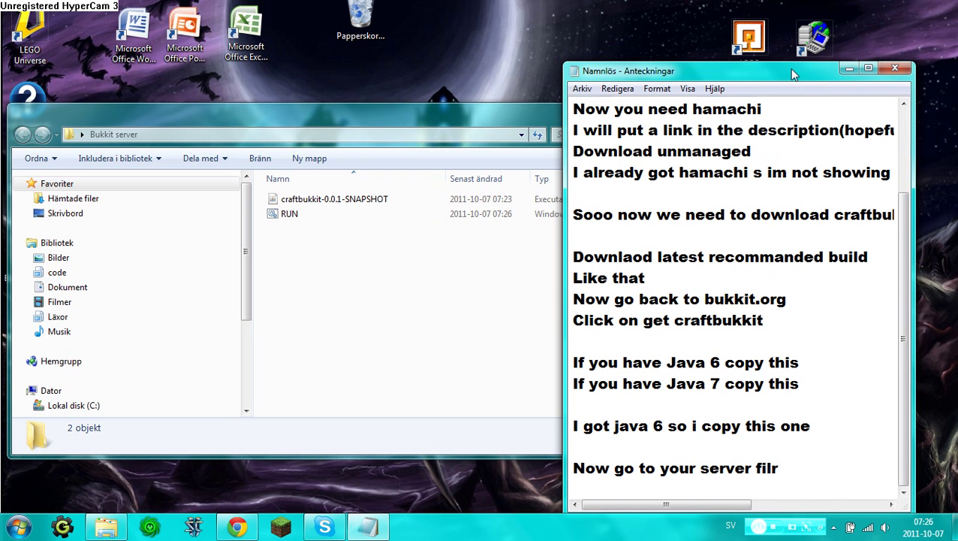
{"action": "left_click_drag", "start_coordinate": [811, 480], "coordinate": [577, 109]}
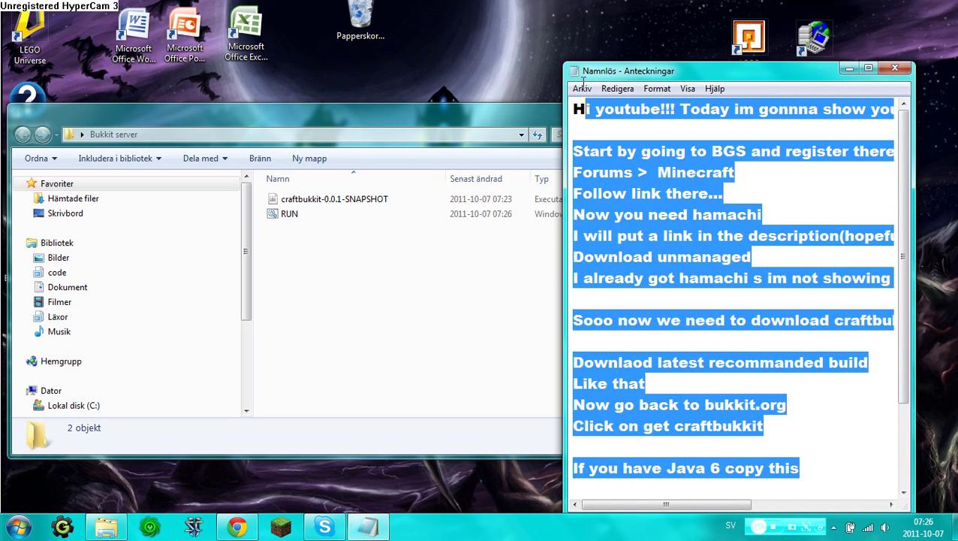
{"action": "key", "text": "BackSpace"}
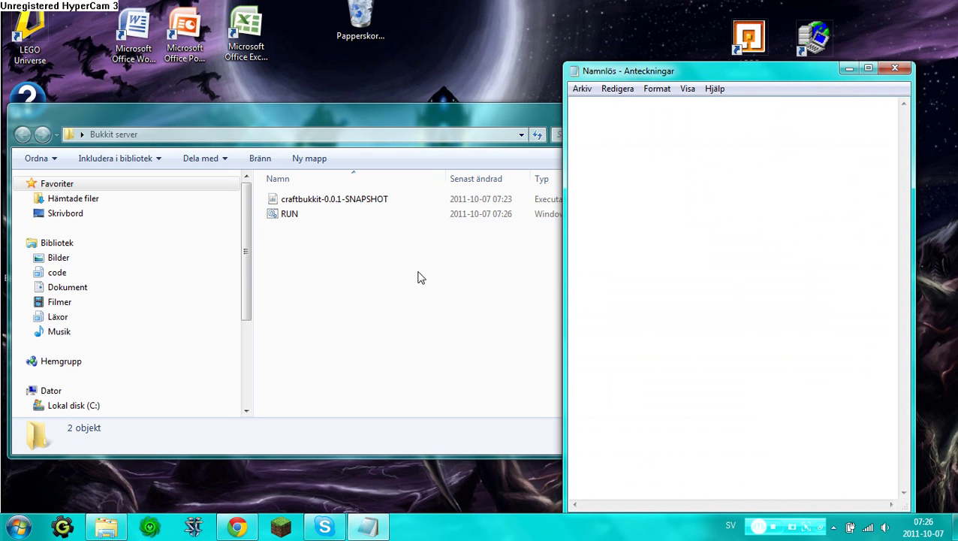
Write "Then run RUN.bat" in the emptied Notepad notes
{"action": "type", "text": "Then go to"}
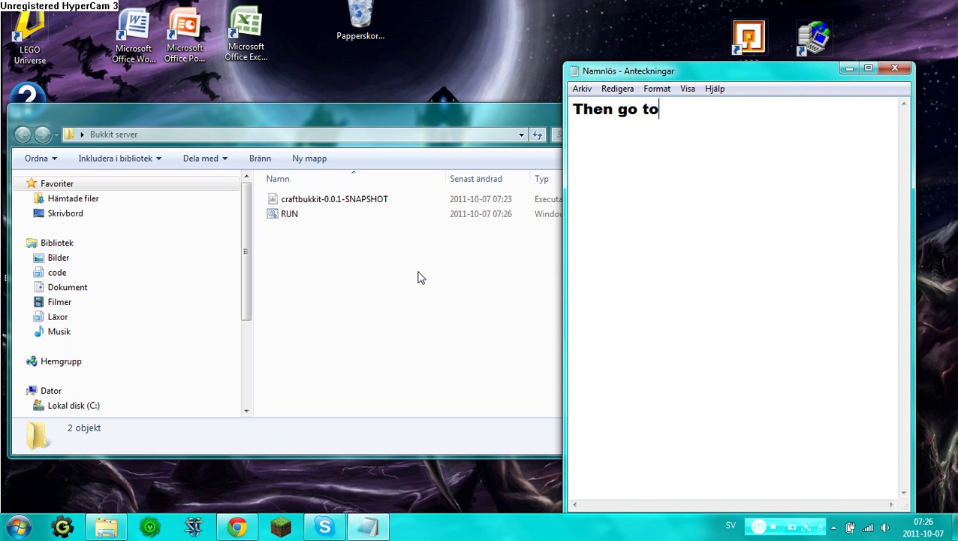
{"action": "key", "text": "BackSpace"}
{"action": "key", "text": "BackSpace"}
{"action": "key", "text": "BackSpace"}
{"action": "key", "text": "BackSpace"}
{"action": "key", "text": "BackSpace"}
{"action": "type", "text": "run RUN"}
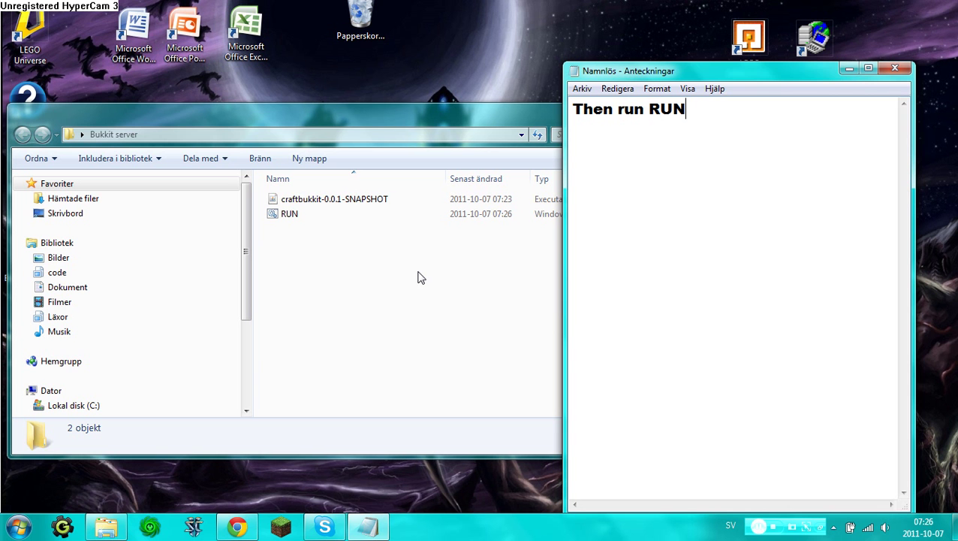
{"action": "type", "text": ".bat"}
Edit the RUN file so its Java path uses %ProgramFiles(x86)%, save the change and close the file
{"action": "left_click", "coordinate": [345, 282]}
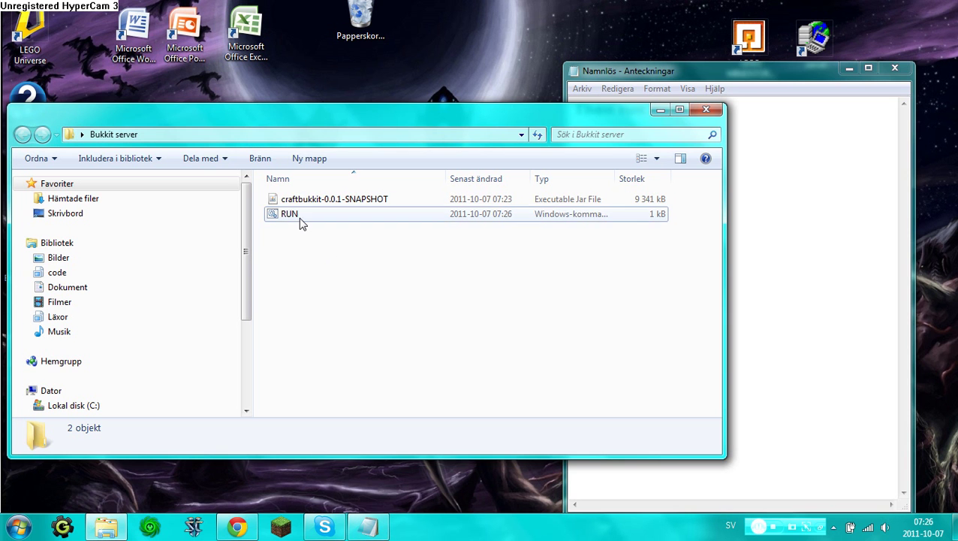
{"action": "left_click", "coordinate": [299, 216]}
{"action": "right_click", "coordinate": [299, 216]}
{"action": "left_click", "coordinate": [375, 206]}
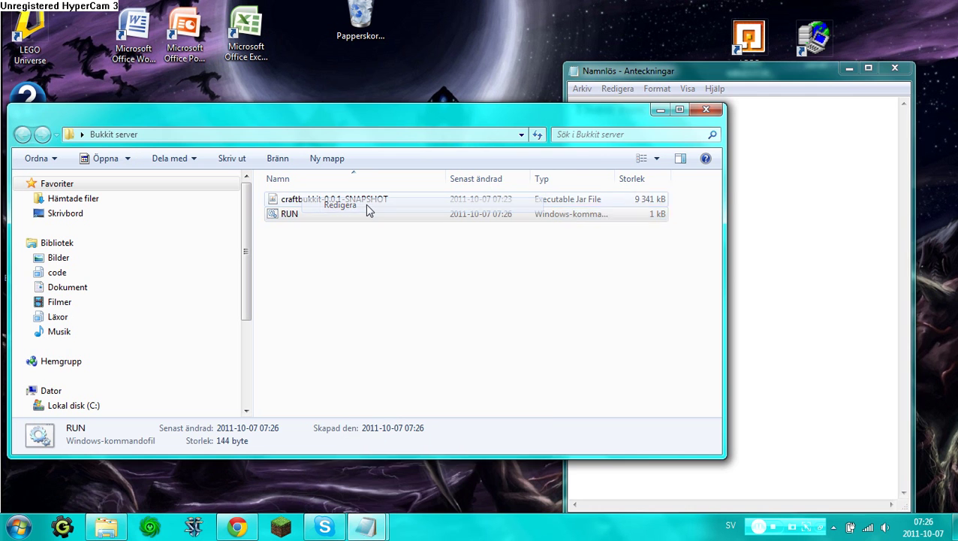
{"action": "left_click", "coordinate": [701, 173]}
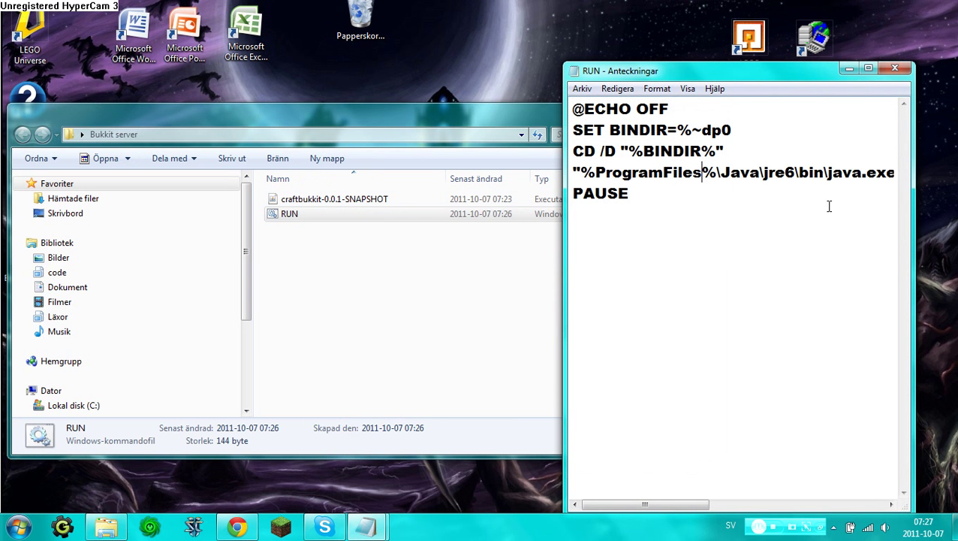
{"action": "type", "text": "(x86)"}
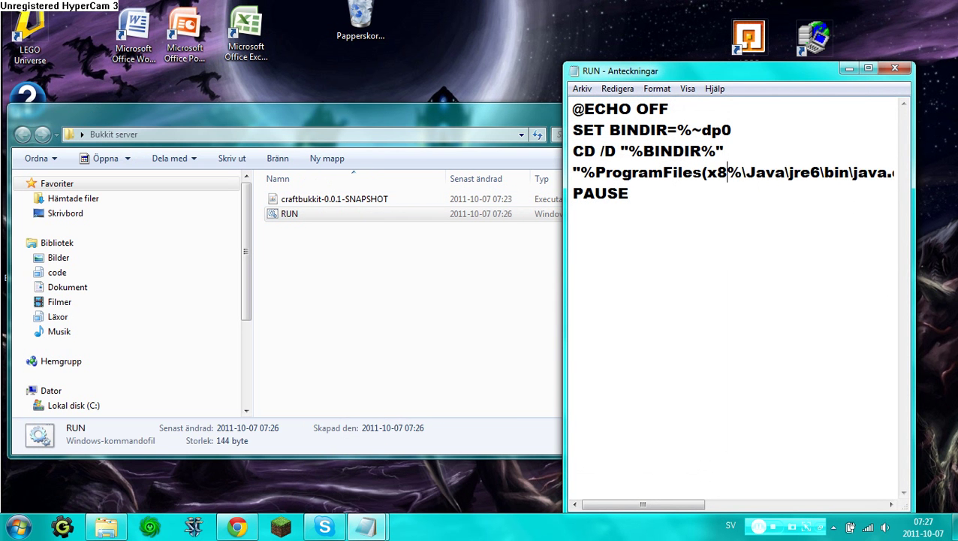
{"action": "left_click", "coordinate": [582, 89]}
{"action": "left_click", "coordinate": [597, 134]}
{"action": "left_click", "coordinate": [895, 69]}
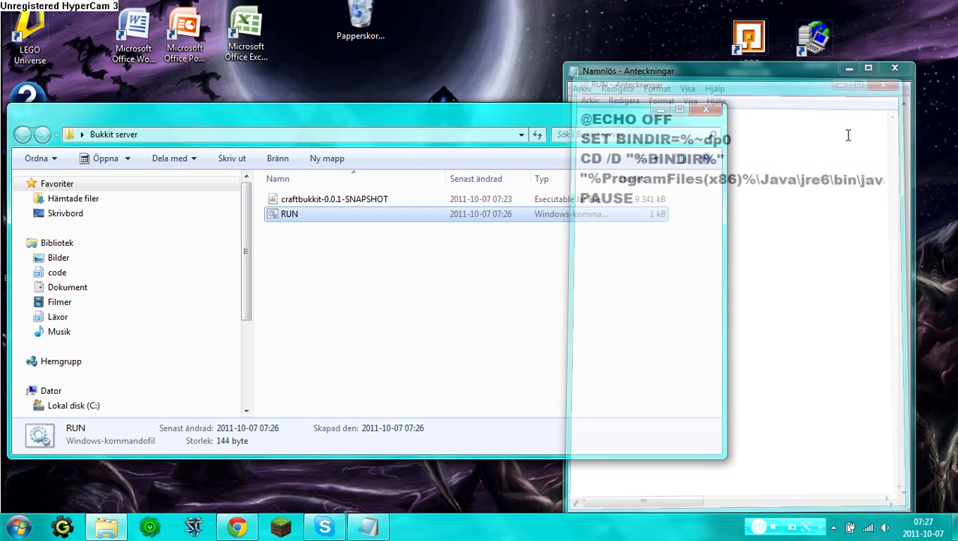
Write "If you have 64 bit do what i just did" below a blank line in the notes and erase it again
{"action": "type", "text": "I"}
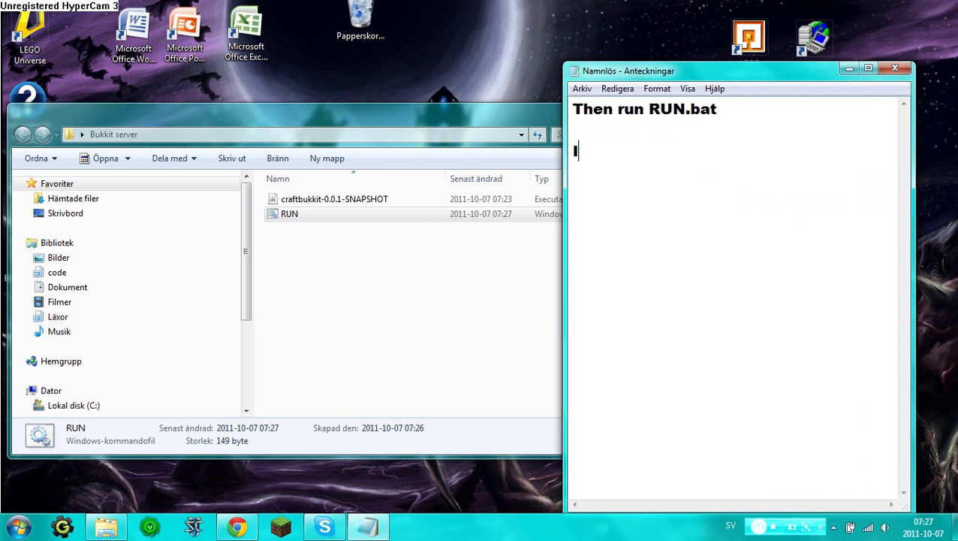
{"action": "type", "text": "f you have"}
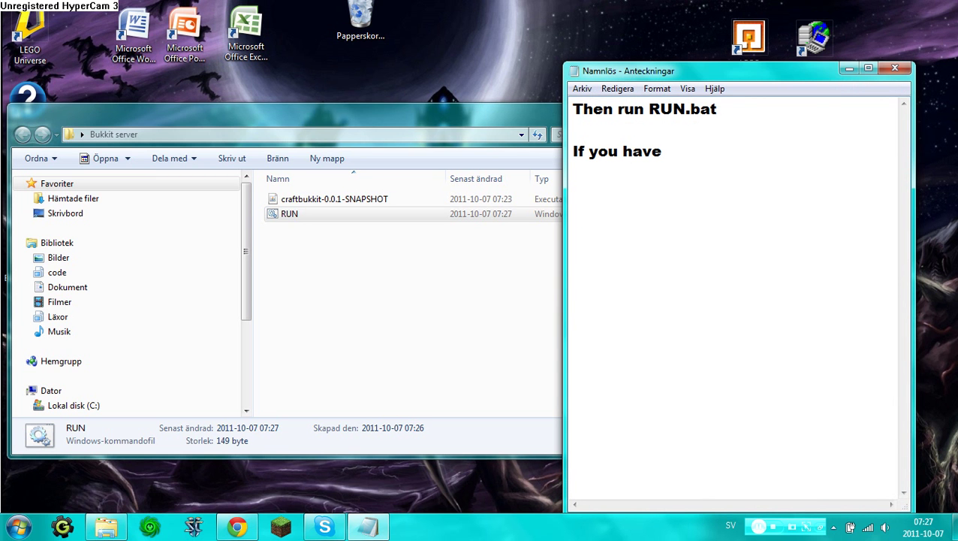
{"action": "type", "text": "64 bit do "}
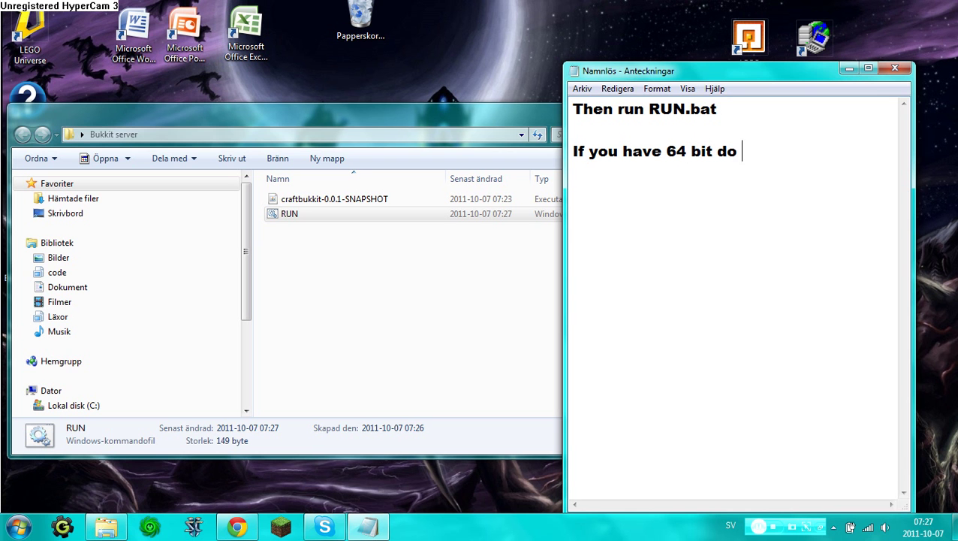
{"action": "type", "text": "what i just "}
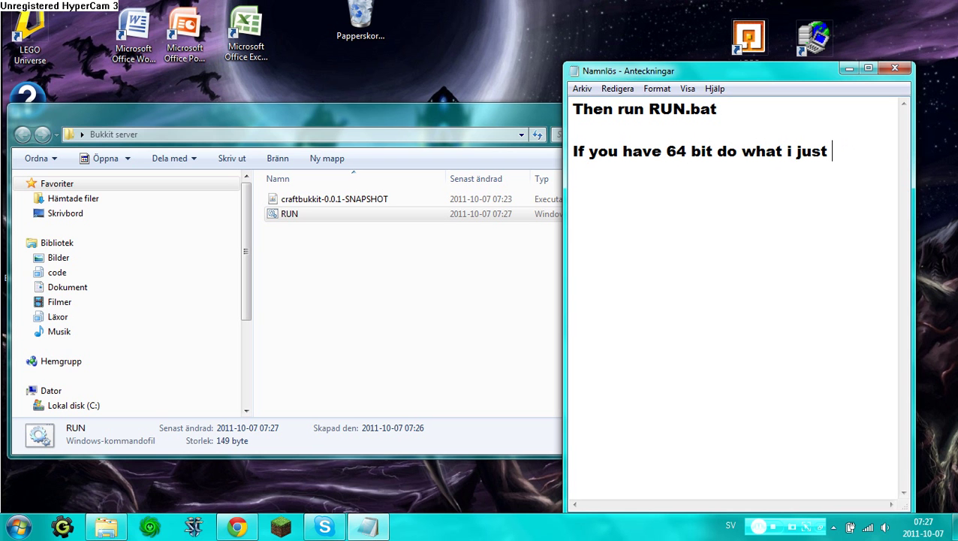
{"action": "type", "text": "did"}
{"action": "key", "text": "BackSpace"}
{"action": "key", "text": "BackSpace"}
{"action": "key", "text": "BackSpace"}
{"action": "key", "text": "BackSpace"}
{"action": "key", "text": "BackSpace"}
{"action": "key", "text": "BackSpace"}
{"action": "key", "text": "BackSpace"}
{"action": "key", "text": "BackSpace"}
{"action": "key", "text": "BackSpace"}
{"action": "key", "text": "BackSpace"}
{"action": "key", "text": "BackSpace"}
{"action": "key", "text": "BackSpace"}
{"action": "key", "text": "BackSpace"}
{"action": "key", "text": "BackSpace"}
{"action": "key", "text": "BackSpace"}
{"action": "key", "text": "BackSpace"}
{"action": "key", "text": "BackSpace"}
{"action": "key", "text": "BackSpace"}
{"action": "key", "text": "BackSpace"}
{"action": "key", "text": "BackSpace"}
{"action": "key", "text": "BackSpace"}
{"action": "key", "text": "BackSpace"}
{"action": "key", "text": "BackSpace"}
{"action": "key", "text": "BackSpace"}
{"action": "key", "text": "BackSpace"}
{"action": "key", "text": "BackSpace"}
{"action": "key", "text": "BackSpace"}
{"action": "key", "text": "BackSpace"}
{"action": "key", "text": "BackSpace"}
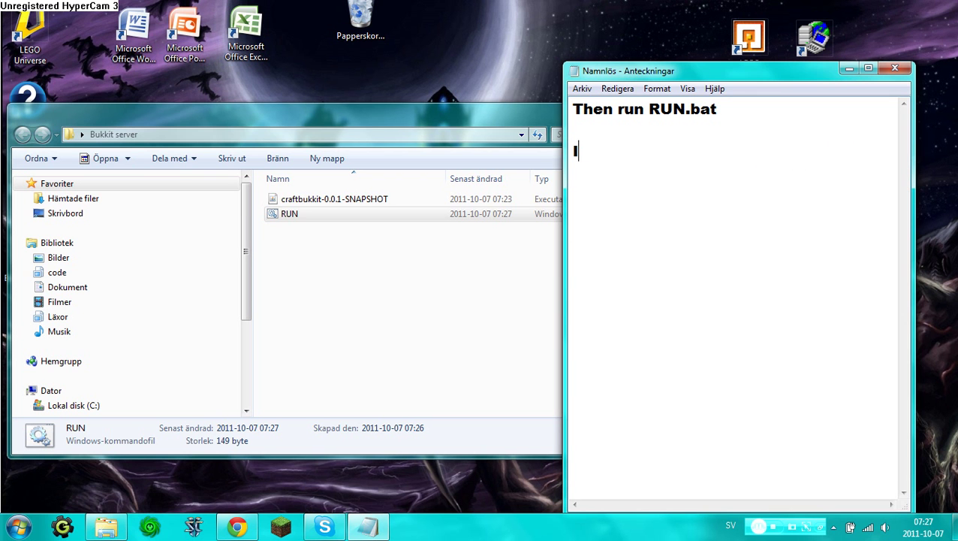
{"action": "key", "text": "BackSpace"}
Write "else not" below the RUN.bat line in the notes and delete it again
{"action": "type", "text": "else not"}
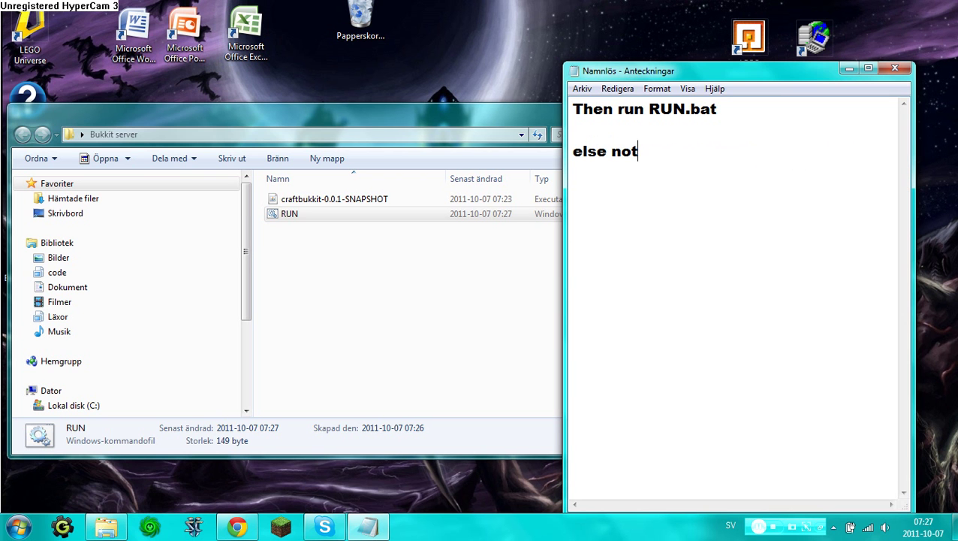
{"action": "key", "text": "shift+Left"}
{"action": "key", "text": "shift+Left"}
{"action": "key", "text": "shift+Left"}
{"action": "key", "text": "shift+Left"}
{"action": "key", "text": "shift+Left"}
{"action": "key", "text": "shift+Left"}
{"action": "key", "text": "shift+Left"}
{"action": "key", "text": "shift+Left"}
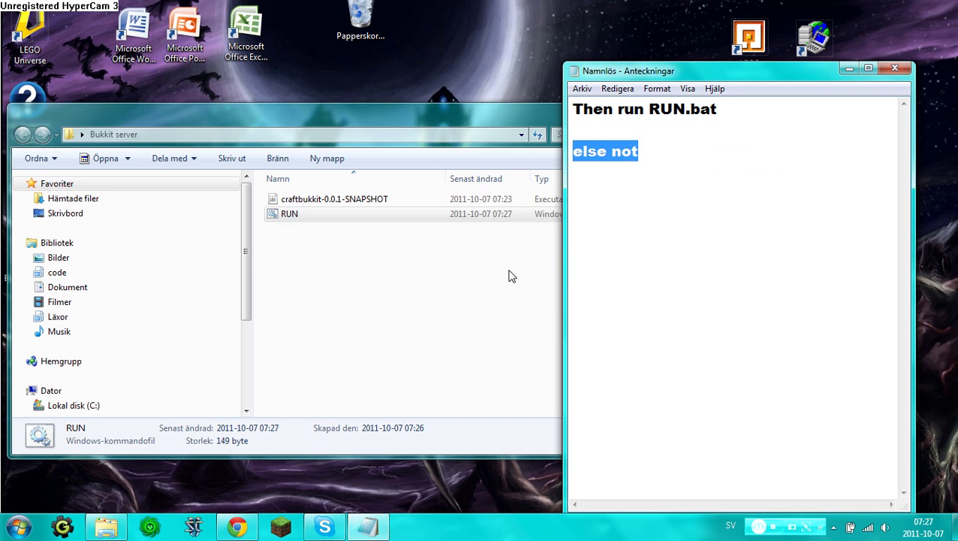
{"action": "key", "text": "BackSpace"}
Run the RUN file to generate the server files and close its console window
{"action": "left_click", "coordinate": [293, 215]}
{"action": "double_click", "coordinate": [295, 220]}
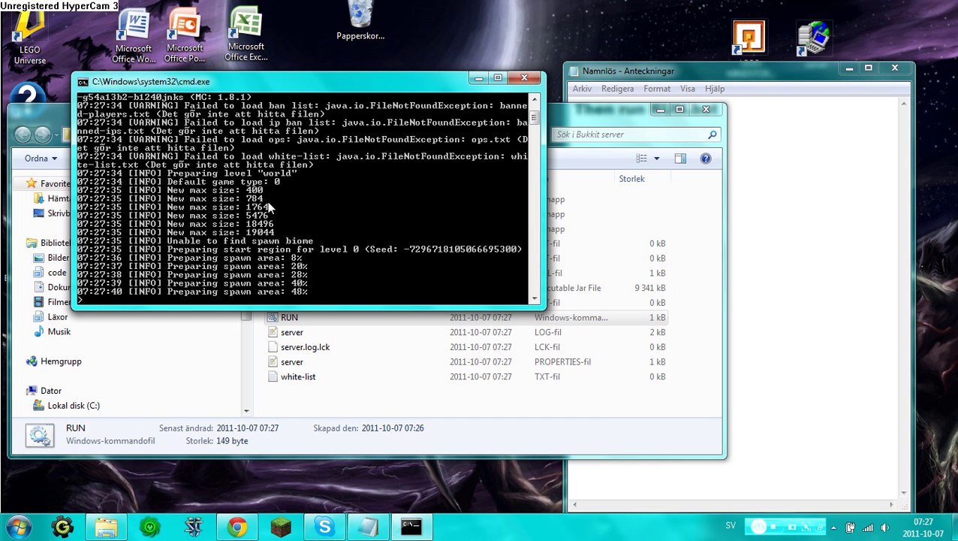
{"action": "left_click", "coordinate": [524, 77]}
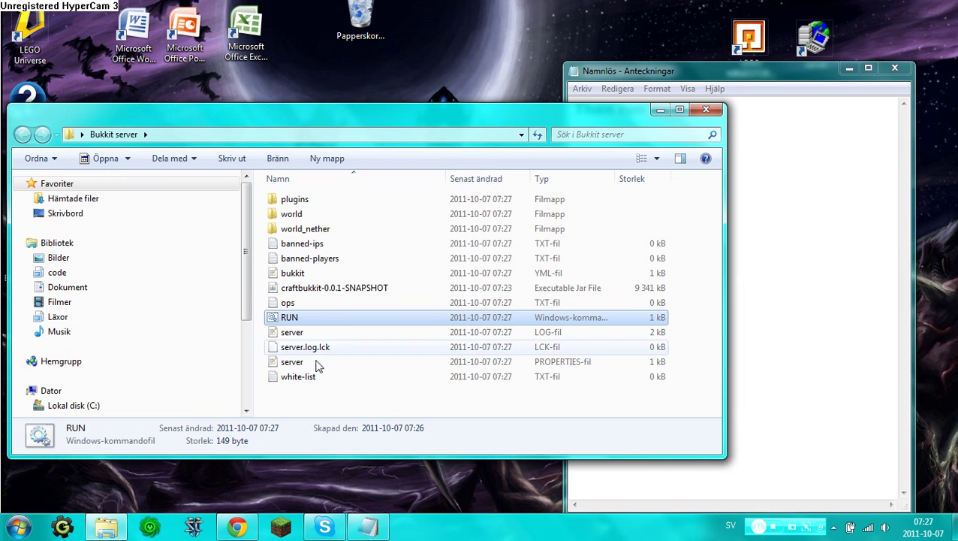
{"action": "left_click", "coordinate": [303, 378]}
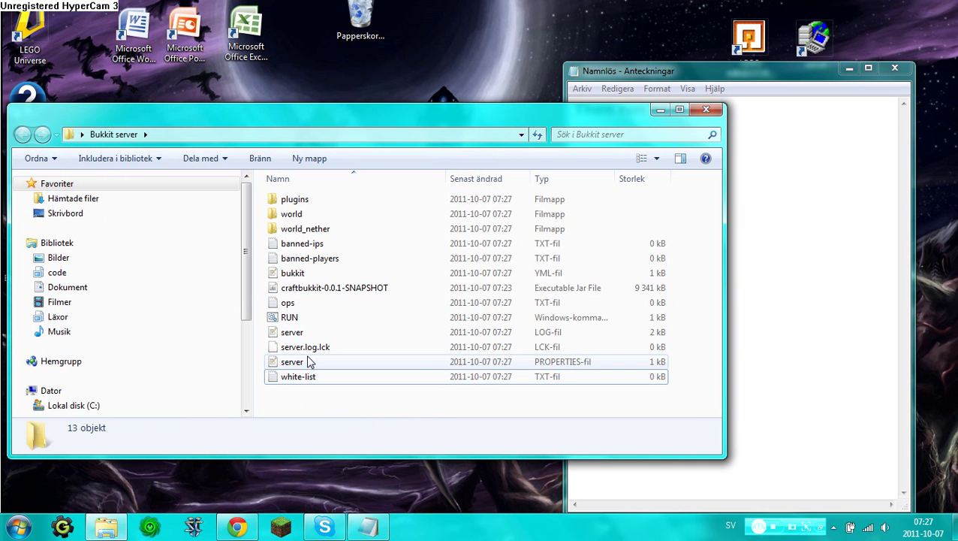
Open LogMeIn Hamachi
{"action": "left_click", "coordinate": [18, 525]}
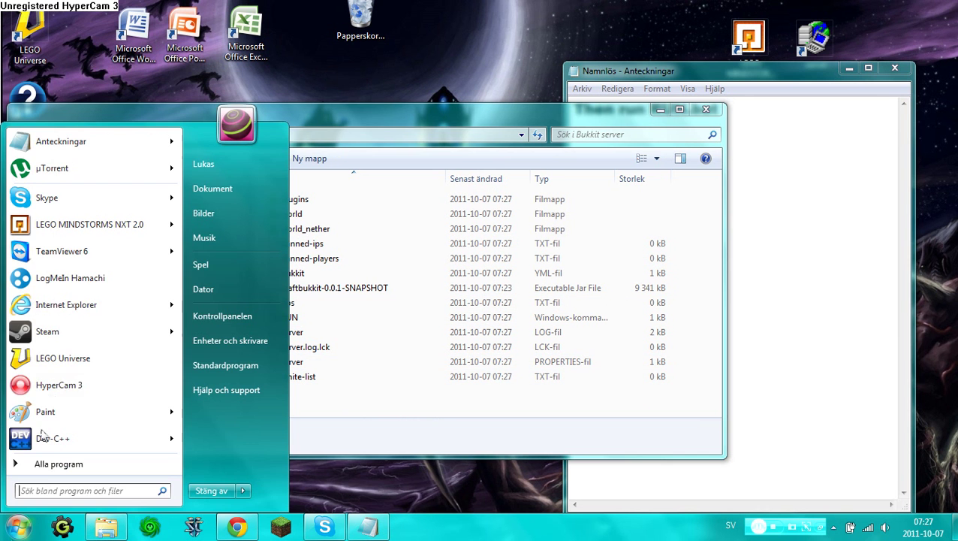
{"action": "left_click", "coordinate": [102, 275]}
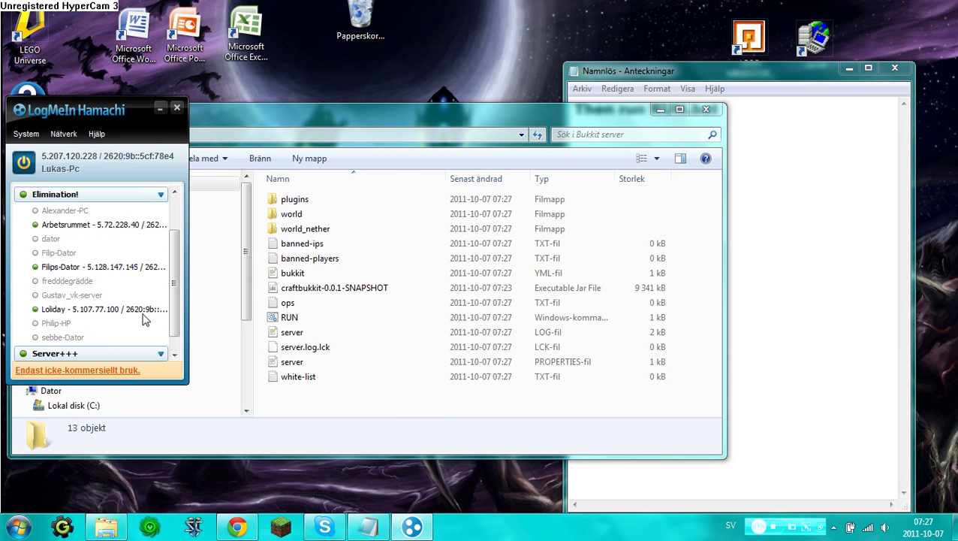
Disconnect from the network "Yutube ÄÄÄ video888d" in Hamachi and permanently delete it
{"action": "scroll", "coordinate": [174, 301], "scroll_direction": "down", "scroll_amount": 2}
{"action": "right_click", "coordinate": [110, 353]}
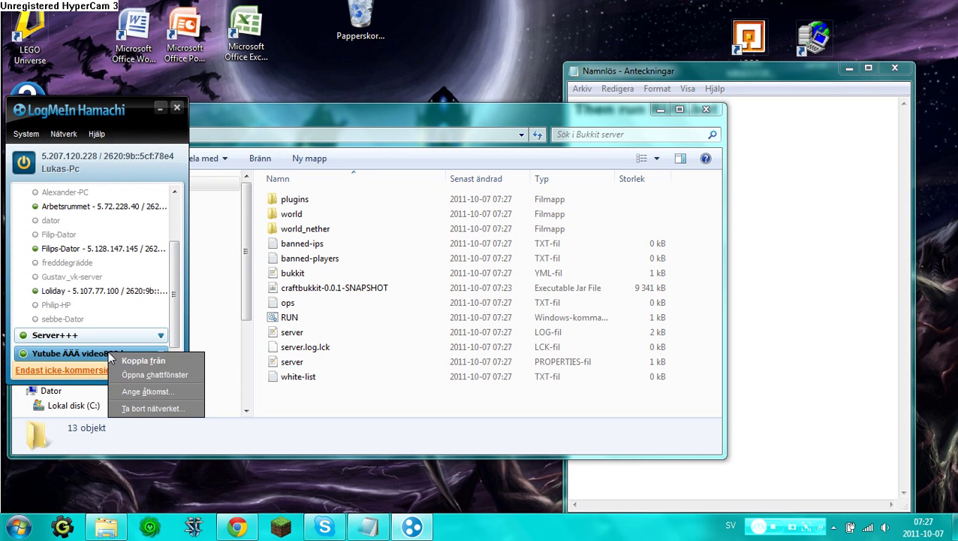
{"action": "left_click", "coordinate": [140, 361]}
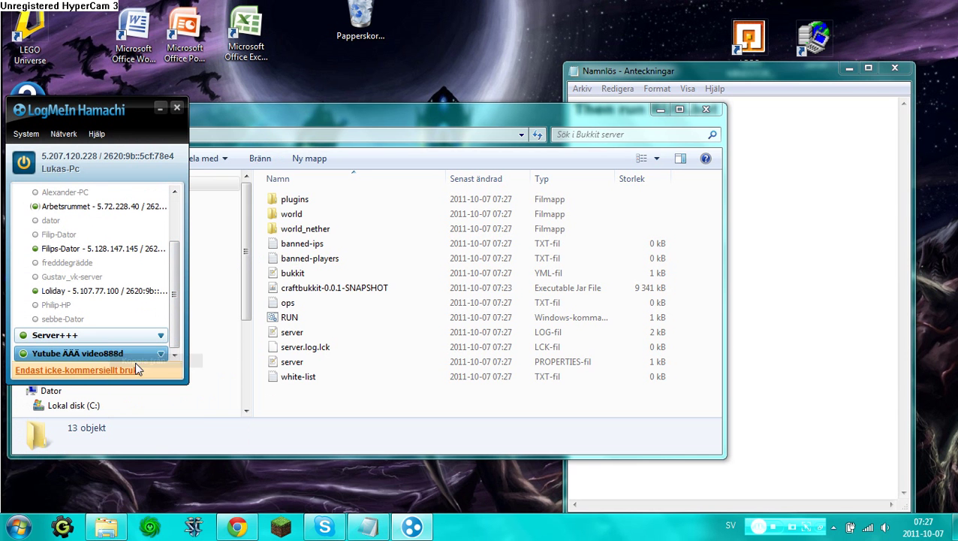
{"action": "right_click", "coordinate": [144, 352]}
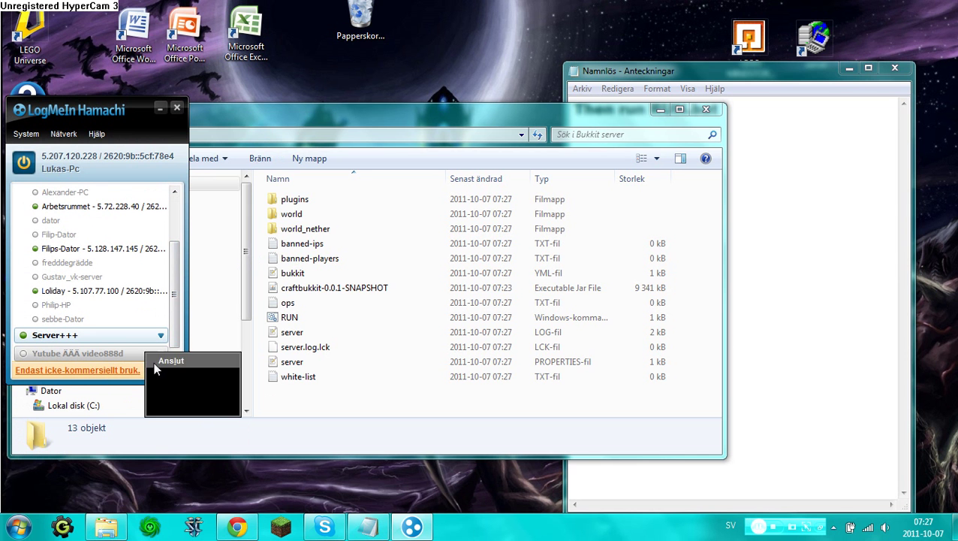
{"action": "left_click", "coordinate": [214, 409]}
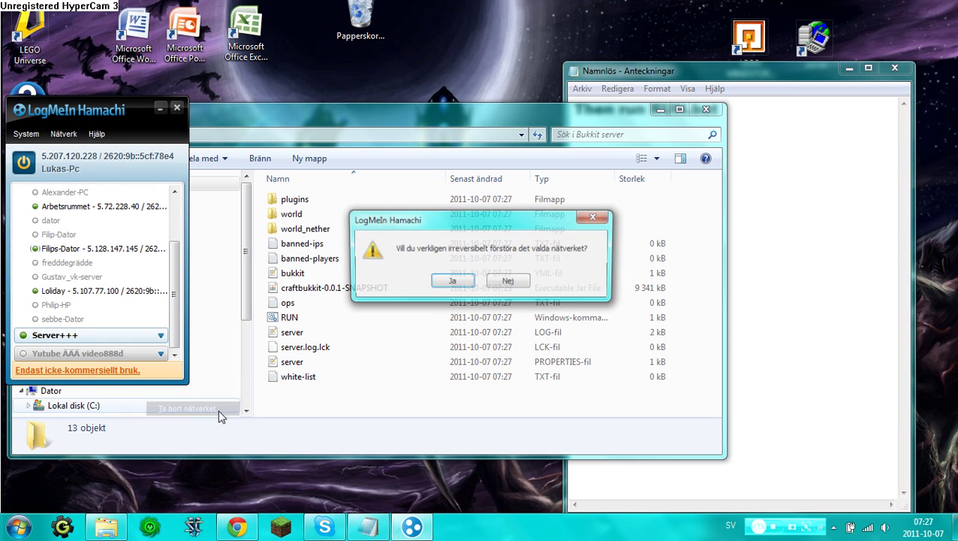
{"action": "left_click", "coordinate": [451, 282]}
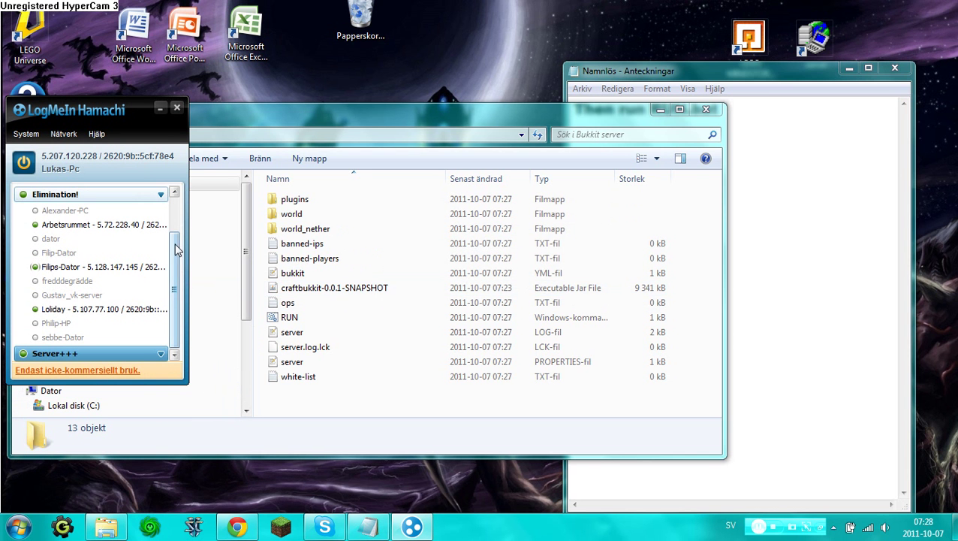
Open Hamachi's form for creating a new client-owned network
{"action": "scroll", "coordinate": [172, 293], "scroll_direction": "up", "scroll_amount": 3}
{"action": "left_click", "coordinate": [26, 134]}
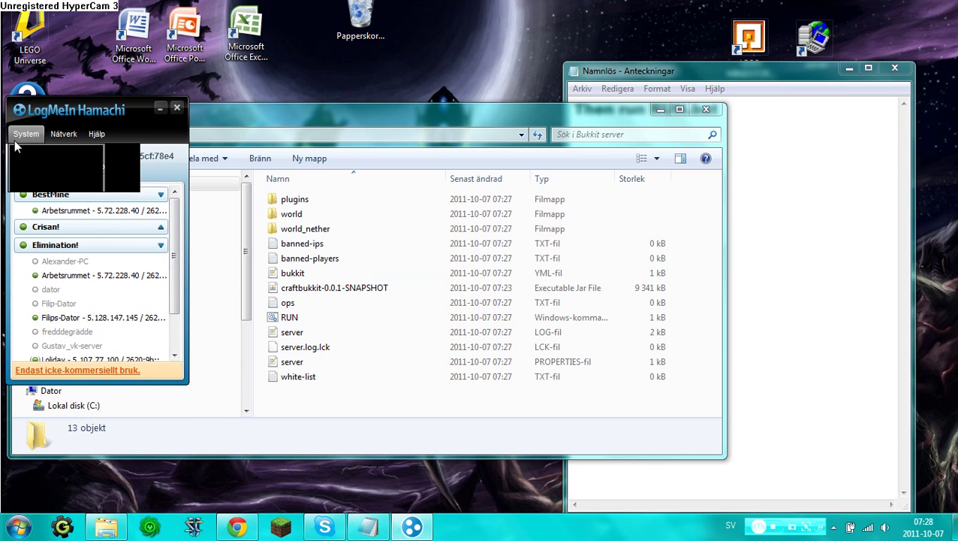
{"action": "left_click", "coordinate": [72, 150]}
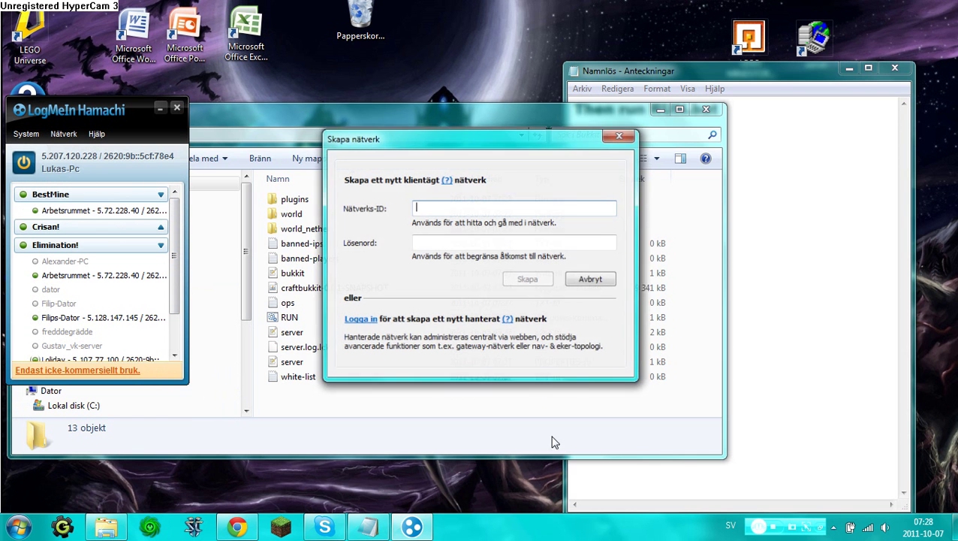
Write "Go to haachi and create a new network" below the RUN.bat line in the notes
{"action": "left_click", "coordinate": [741, 366]}
{"action": "type", "text": "G"}
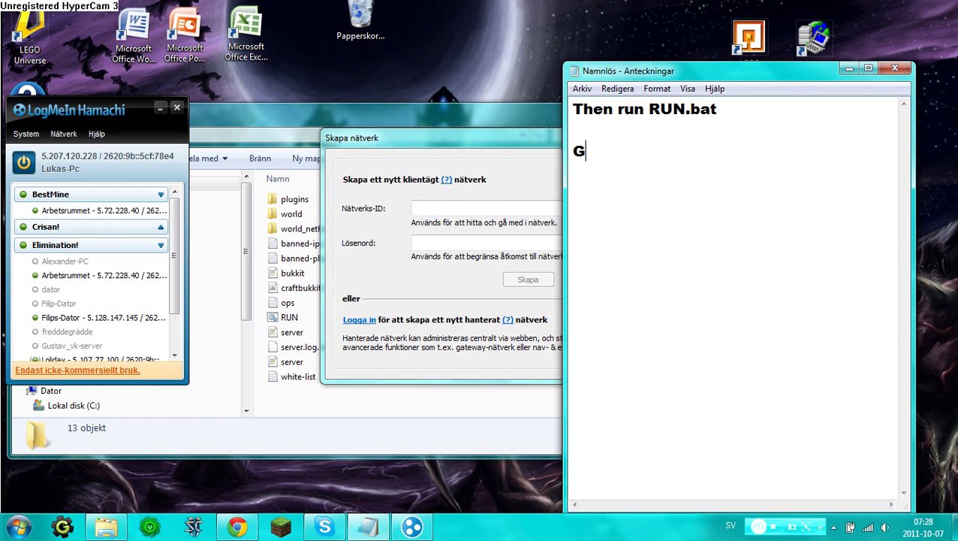
{"action": "type", "text": "o to haac"}
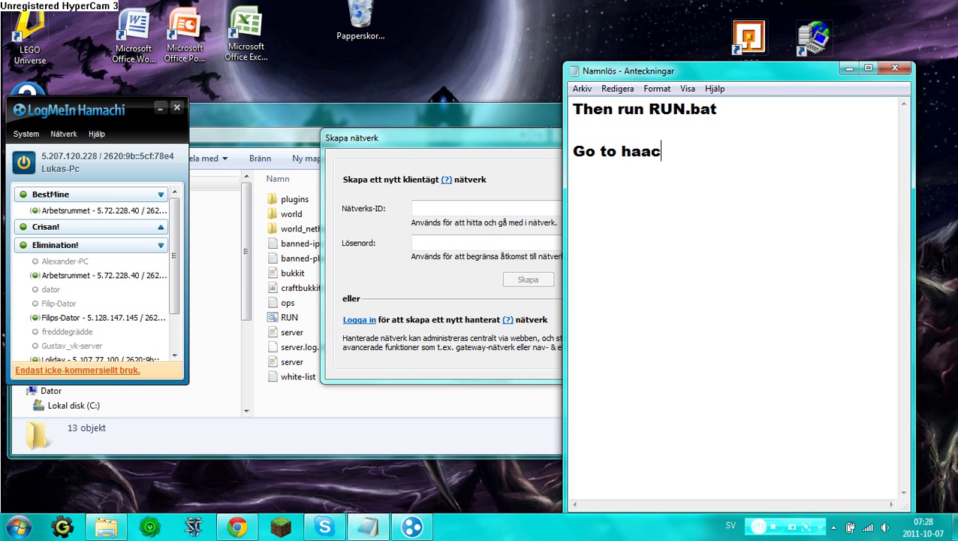
{"action": "type", "text": "hi and c"}
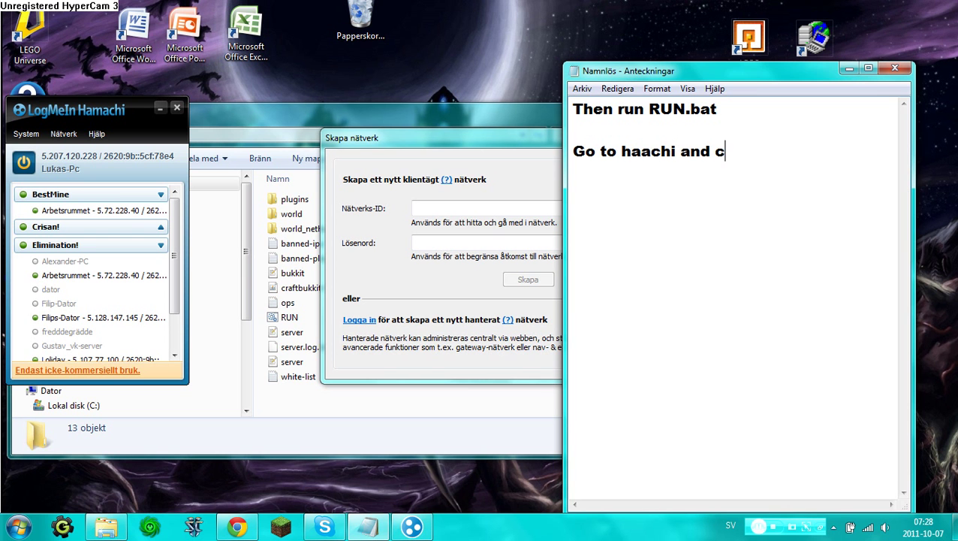
{"action": "type", "text": "reate a new "}
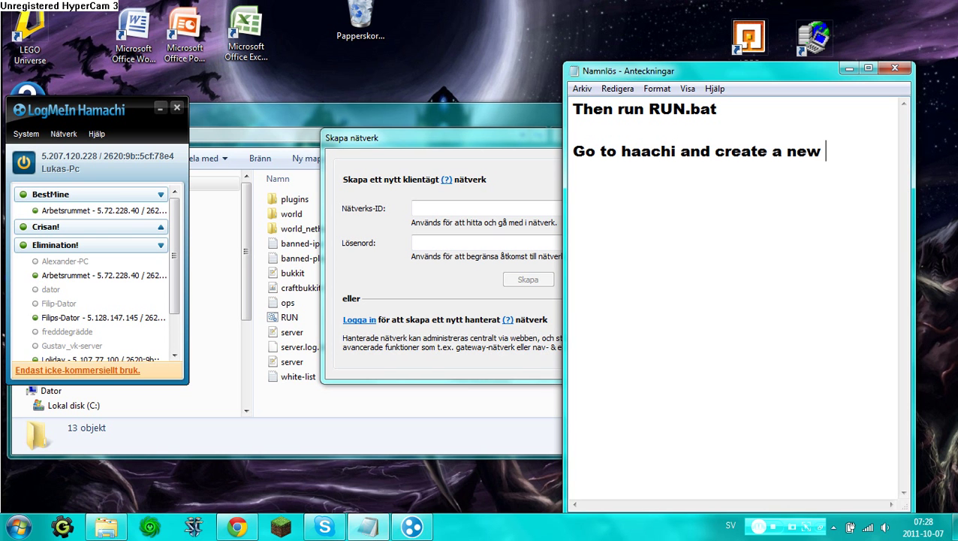
{"action": "type", "text": "network"}
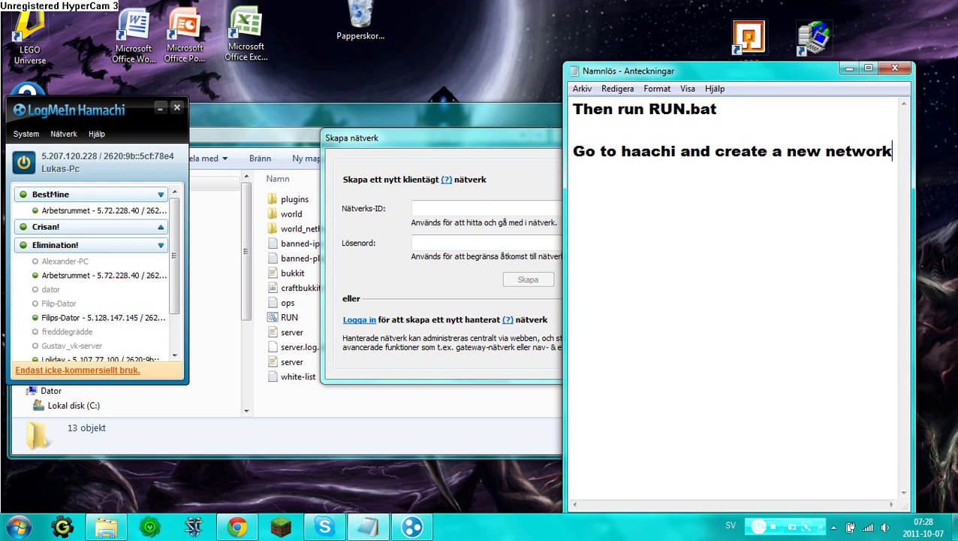
Create the Hamachi network with the network ID "YouTube tutorial ///\\\" and bring it into view in the network list
{"action": "left_click", "coordinate": [479, 213]}
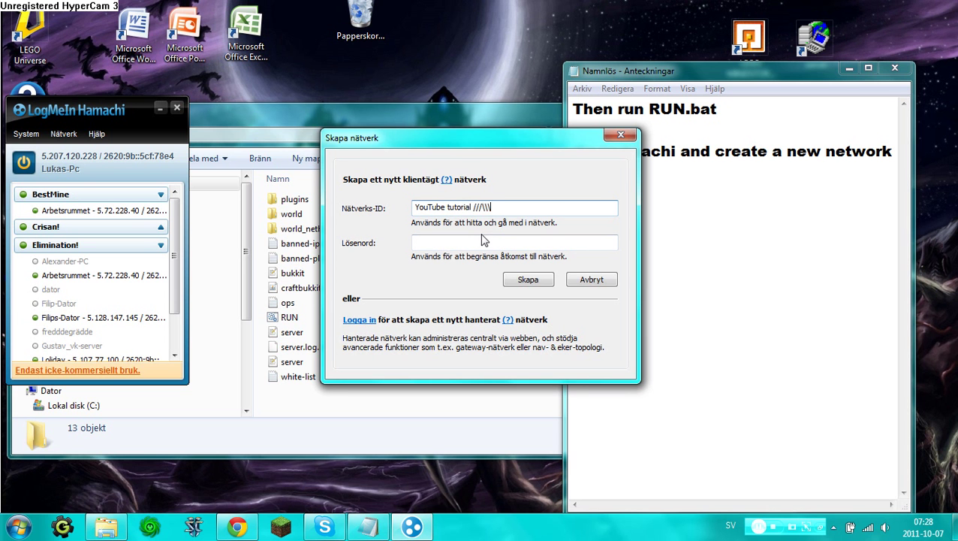
{"action": "left_click", "coordinate": [538, 242]}
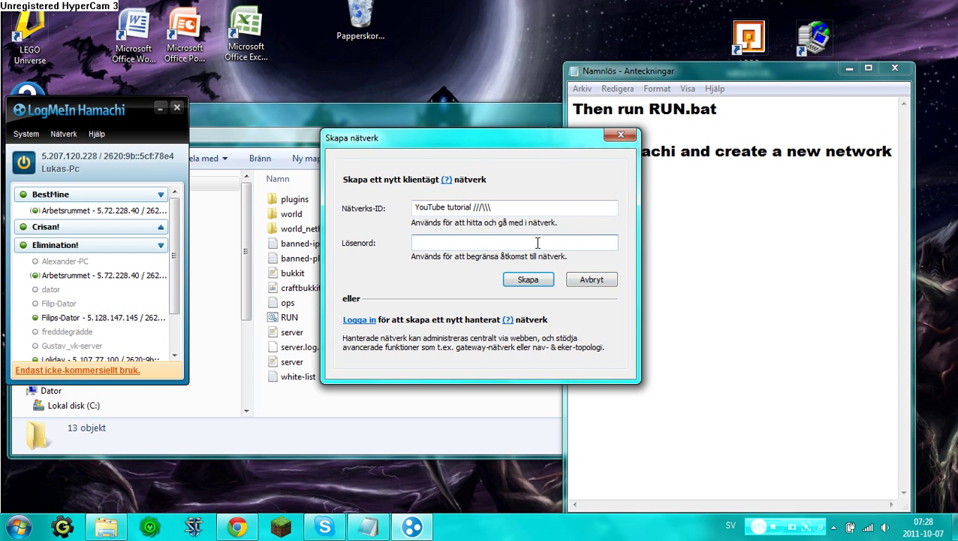
{"action": "left_click", "coordinate": [528, 280]}
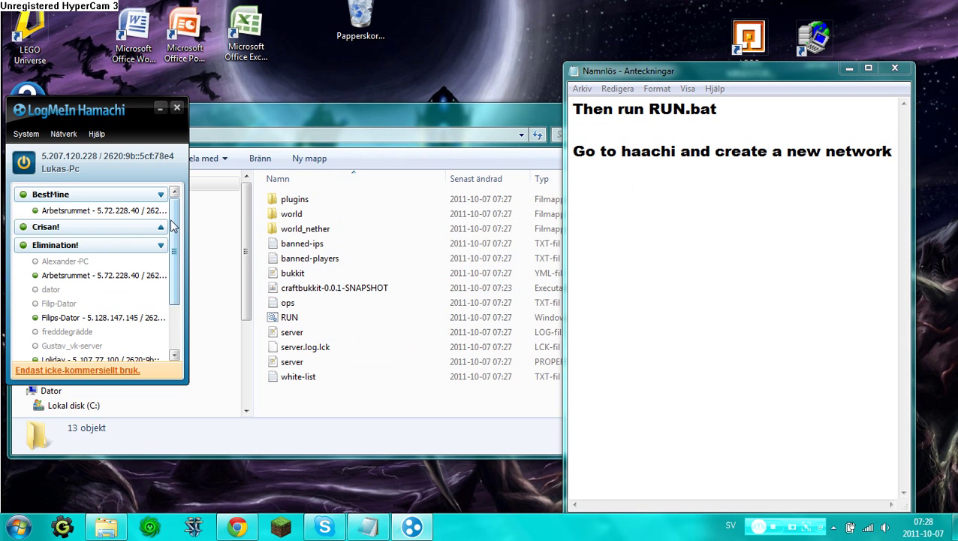
{"action": "scroll", "coordinate": [166, 221], "scroll_direction": "down", "scroll_amount": 2}
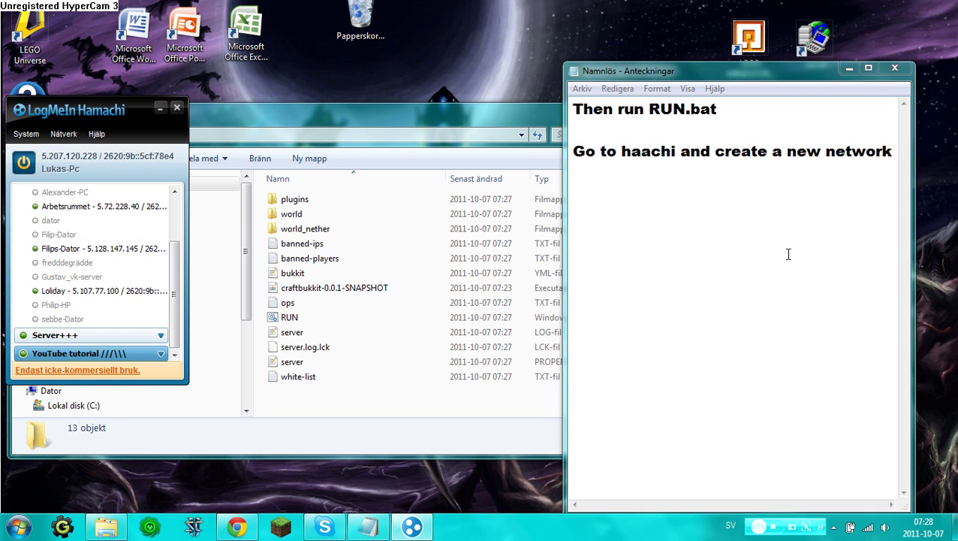
Write "Copy your IPV4 adress" below a blank line after the network instruction in the notes
{"action": "left_click", "coordinate": [663, 239]}
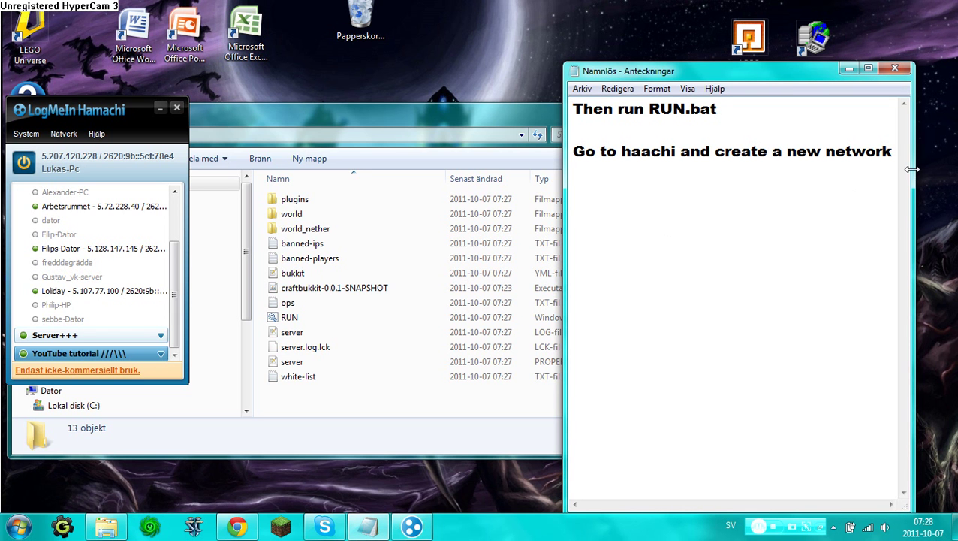
{"action": "left_click", "coordinate": [894, 152]}
{"action": "key", "text": "Return"}
{"action": "key", "text": "Return"}
{"action": "type", "text": "Copy your"}
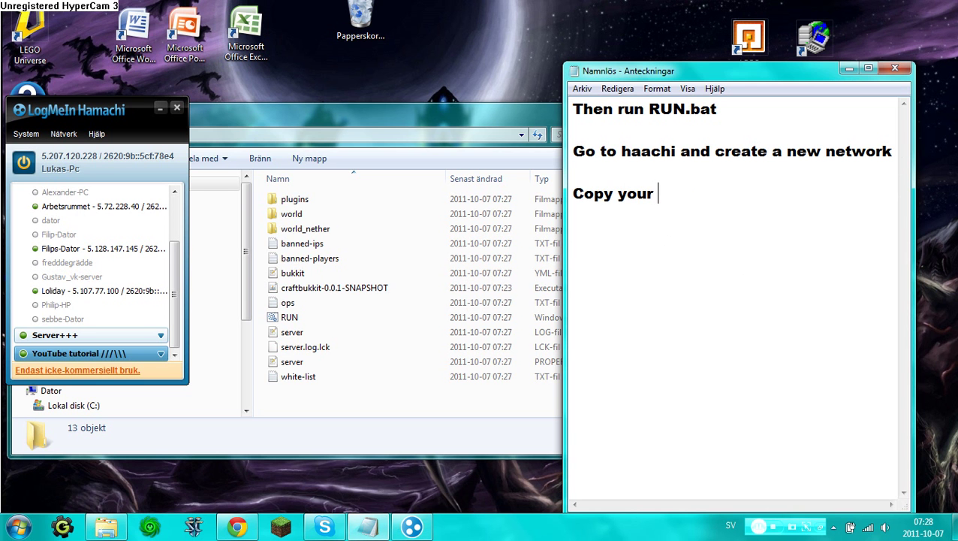
{"action": "type", "text": " IPV4 adress"}
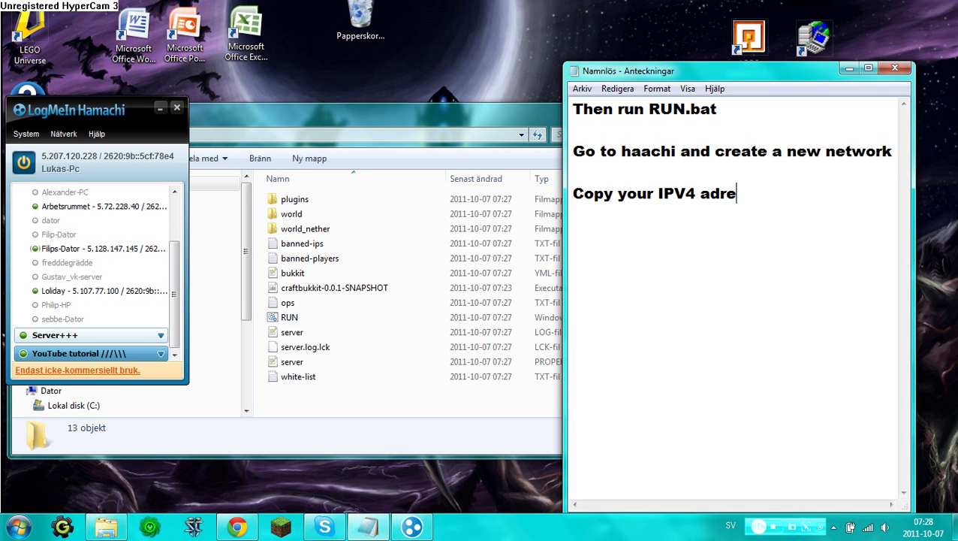
Copy this computer's IPv4 address from Hamachi
{"action": "left_click", "coordinate": [78, 163]}
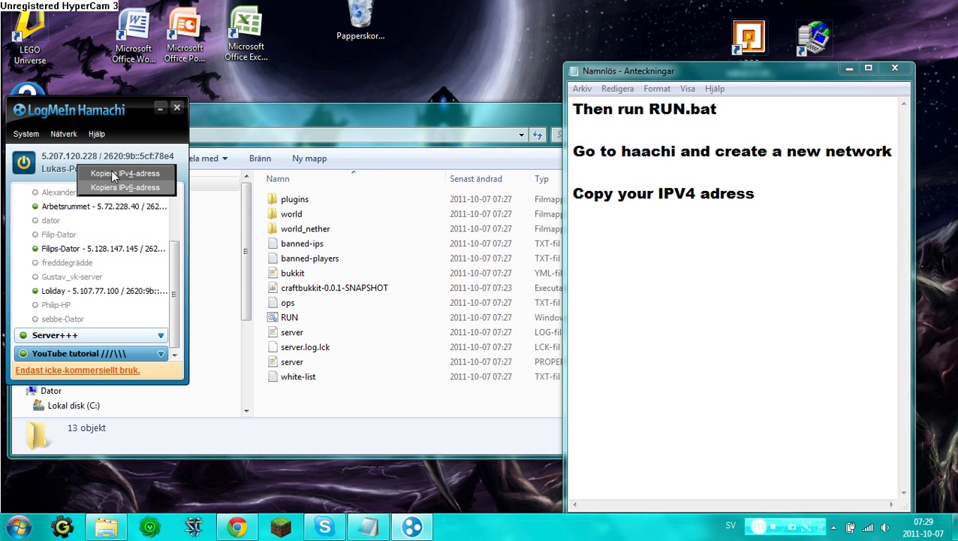
{"action": "left_click", "coordinate": [114, 174]}
{"action": "left_click", "coordinate": [704, 272]}
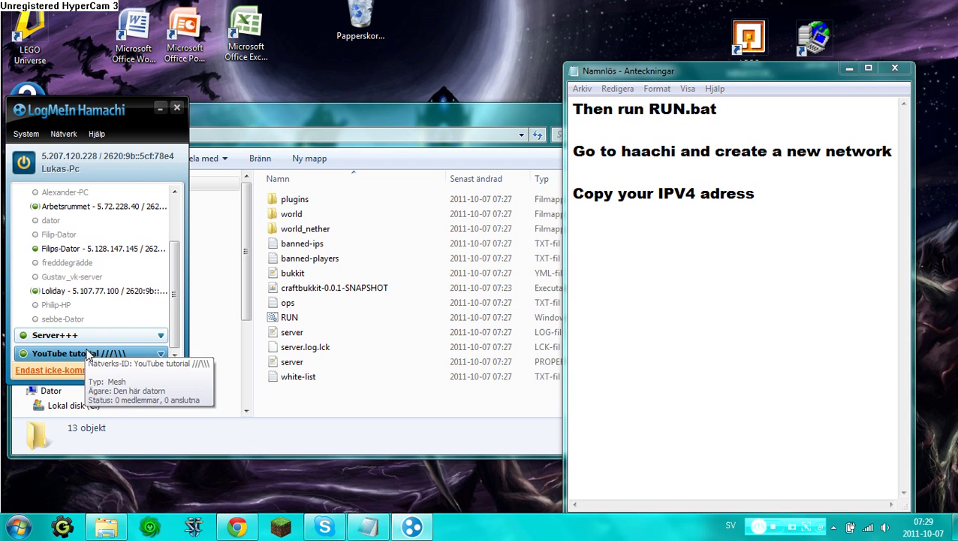
Clear all the notes and write "Go to sorry go to server.properties" instead
{"action": "left_click", "coordinate": [819, 218]}
{"action": "key", "text": "ctrl+a"}
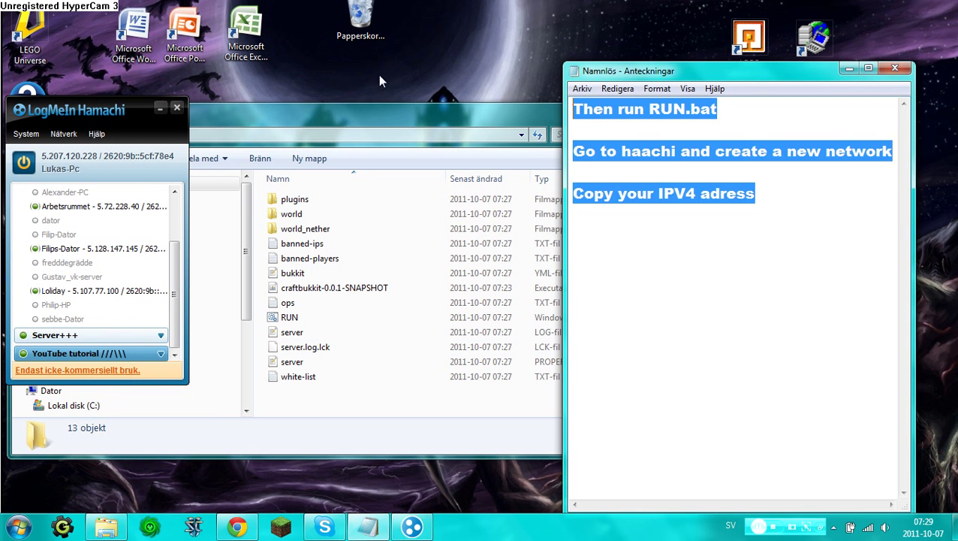
{"action": "key", "text": "BackSpace"}
{"action": "type", "text": "G"}
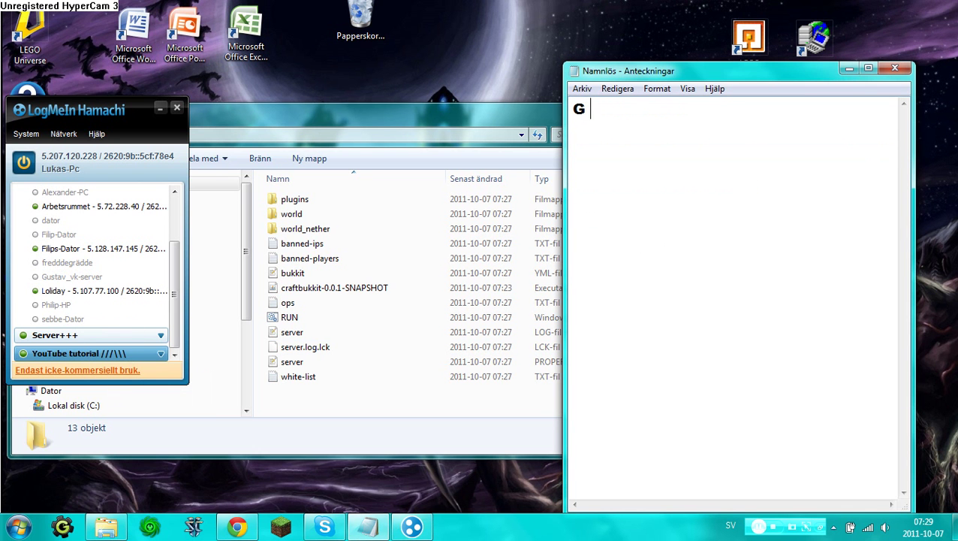
{"action": "type", "text": "o to hama"}
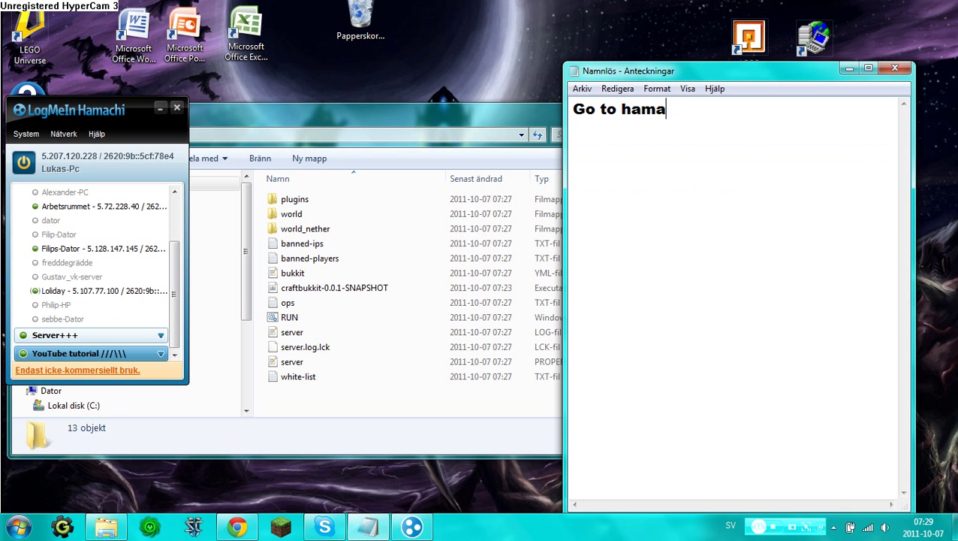
{"action": "type", "text": "ch"}
{"action": "key", "text": "BackSpace"}
{"action": "key", "text": "BackSpace"}
{"action": "key", "text": "BackSpace"}
{"action": "key", "text": "BackSpace"}
{"action": "key", "text": "BackSpace"}
{"action": "key", "text": "BackSpace"}
{"action": "type", "text": "sorry go to"}
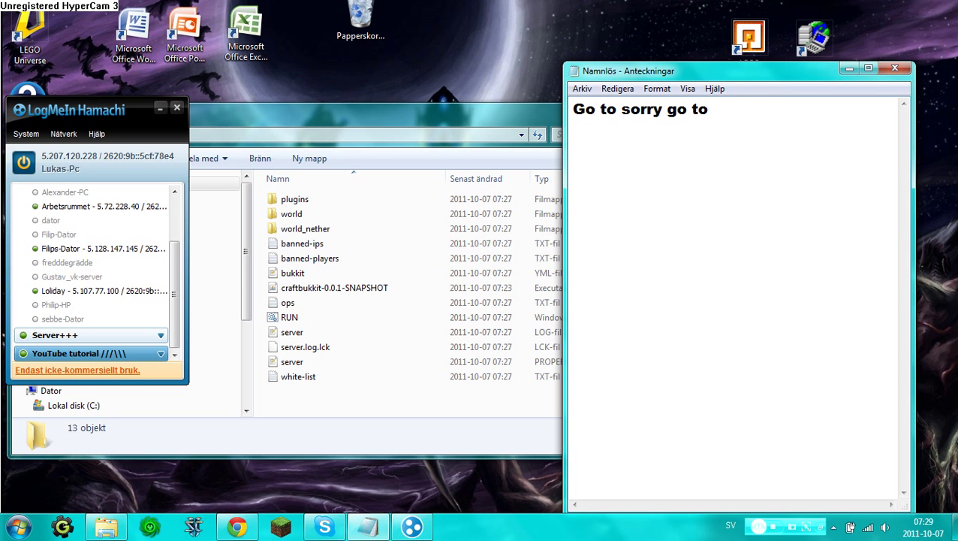
{"action": "type", "text": " server."}
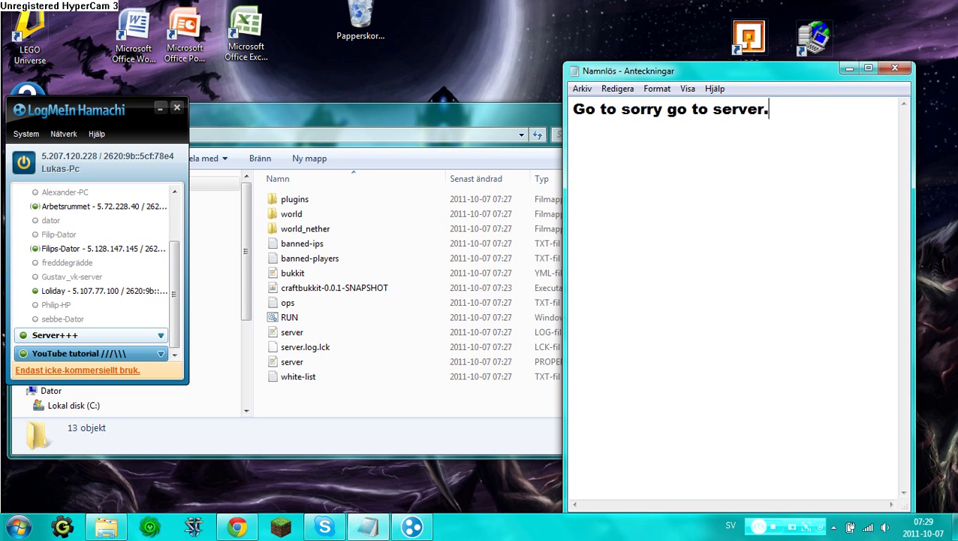
{"action": "type", "text": "properties"}
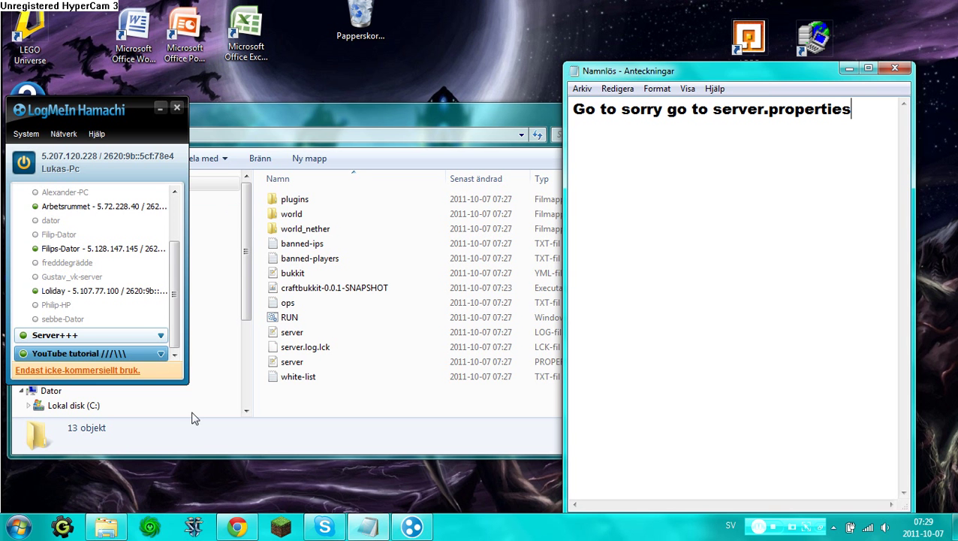
{"action": "left_click", "coordinate": [293, 362]}
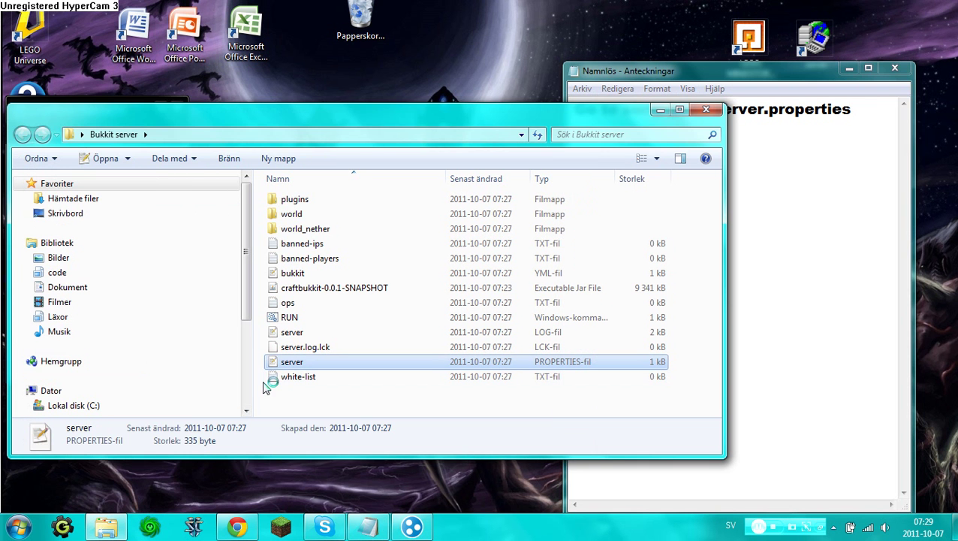
{"action": "double_click", "coordinate": [297, 362]}
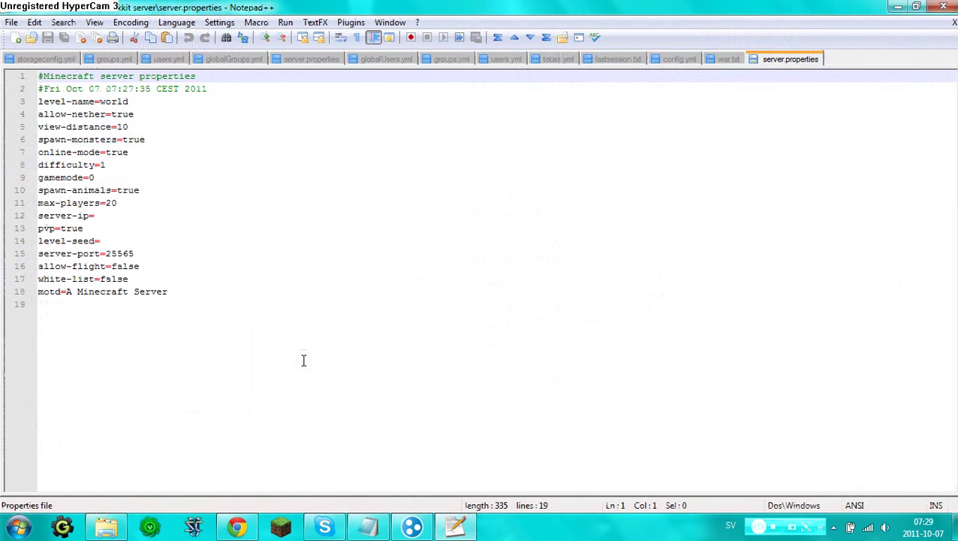
{"action": "left_click", "coordinate": [113, 216]}
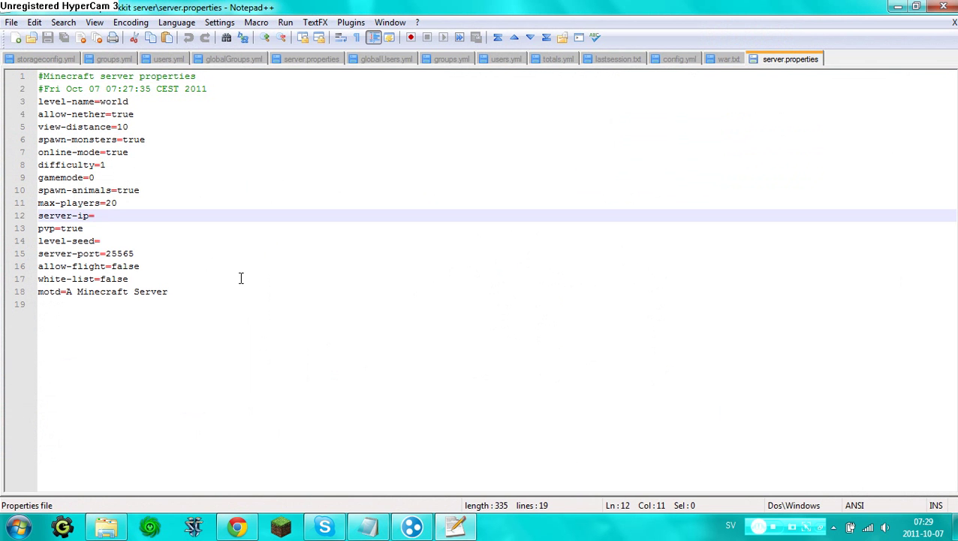
{"action": "type", "text": "5.207.120.228"}
{"action": "left_click", "coordinate": [48, 36]}
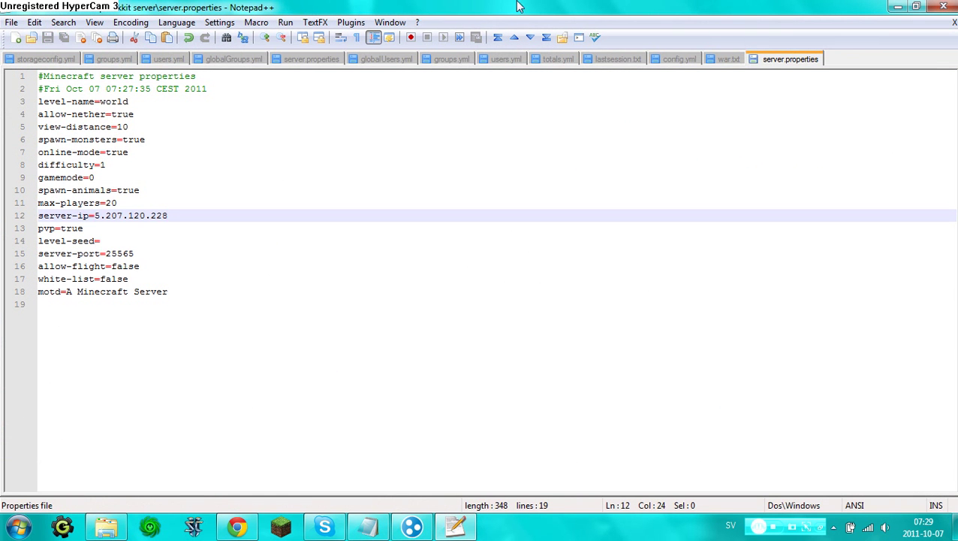
{"action": "key", "text": "alt+F4"}
Write "Like that now run your server" below a blank line after the server.properties line in the notes
{"action": "left_click", "coordinate": [804, 398]}
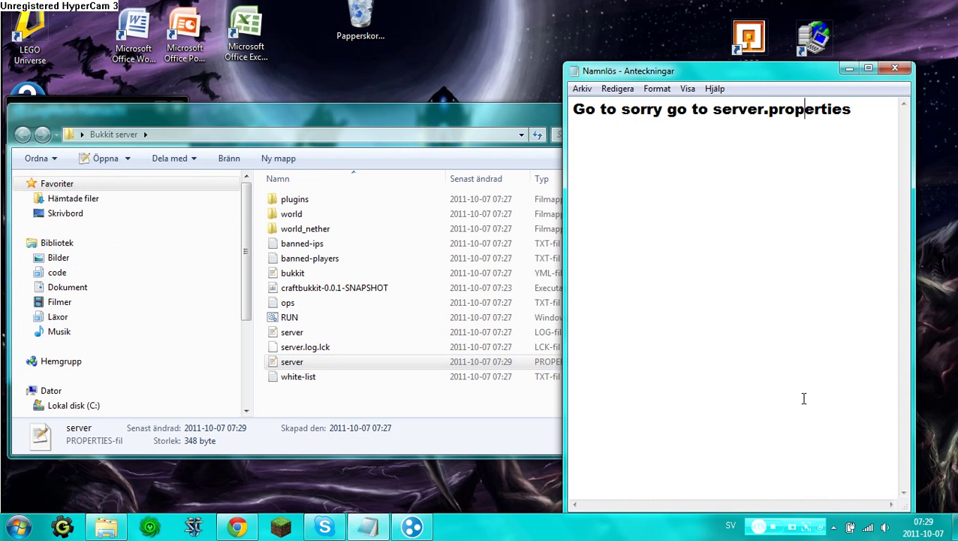
{"action": "left_click", "coordinate": [867, 130]}
{"action": "key", "text": "Return"}
{"action": "key", "text": "Return"}
{"action": "type", "text": "Like that no"}
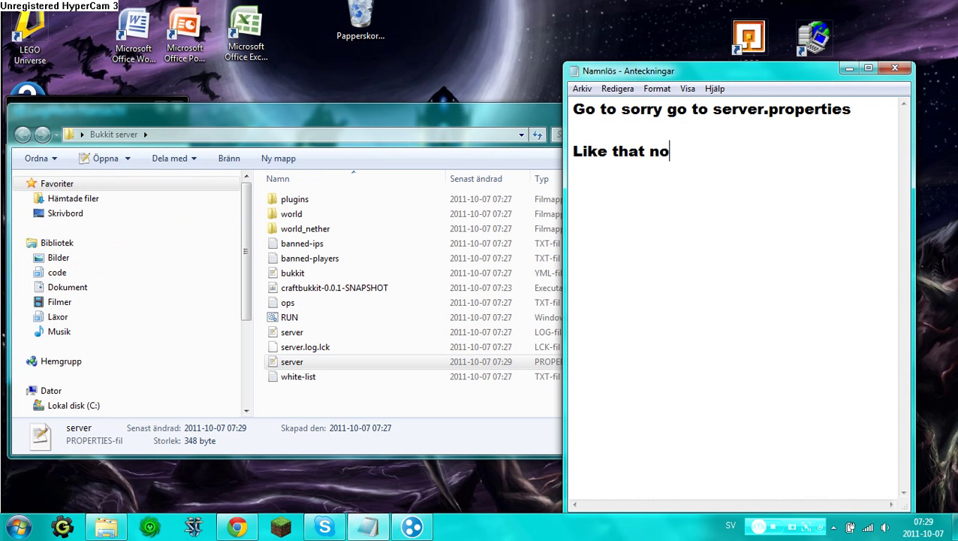
{"action": "type", "text": "w run yo"}
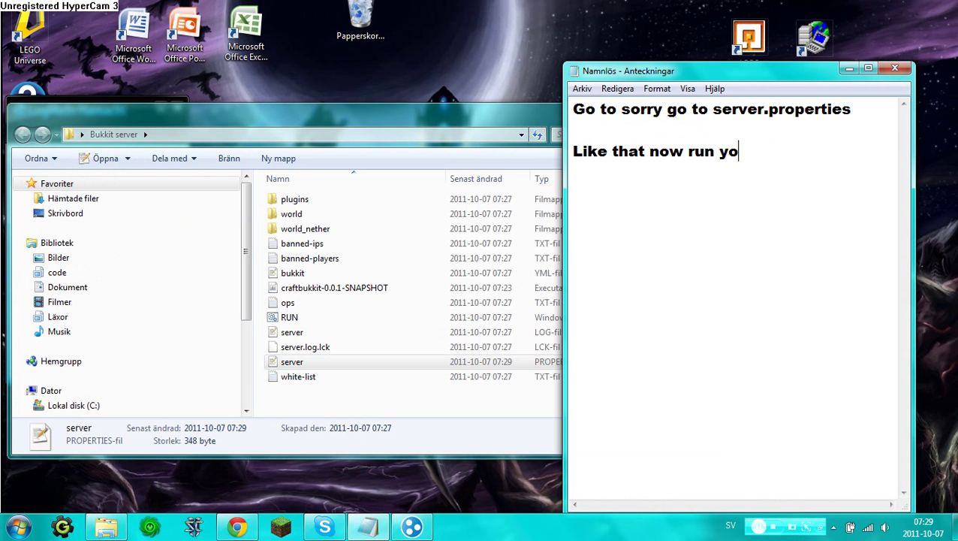
{"action": "type", "text": "ur server"}
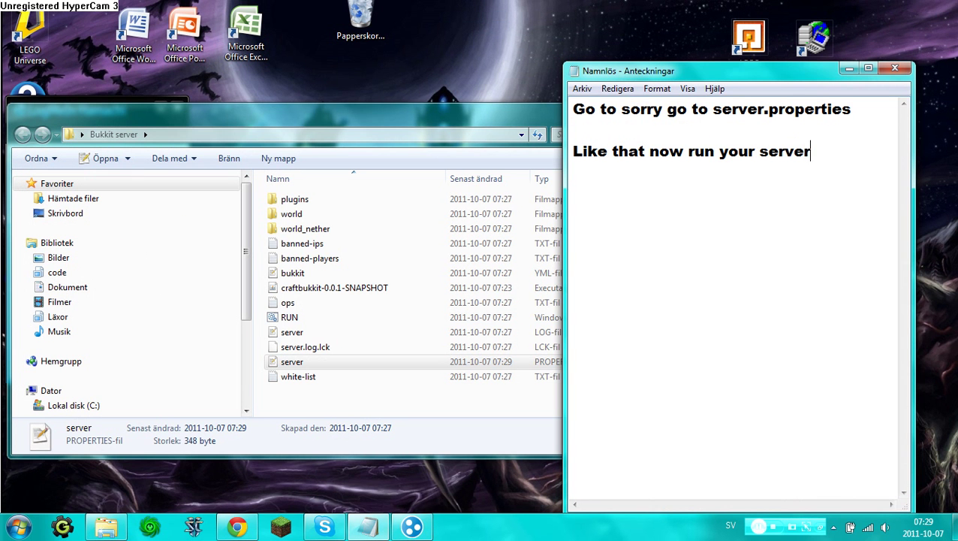
Start the Minecraft server by running RUN from the Bukkit server folder
{"action": "left_click", "coordinate": [316, 364]}
{"action": "double_click", "coordinate": [314, 321]}
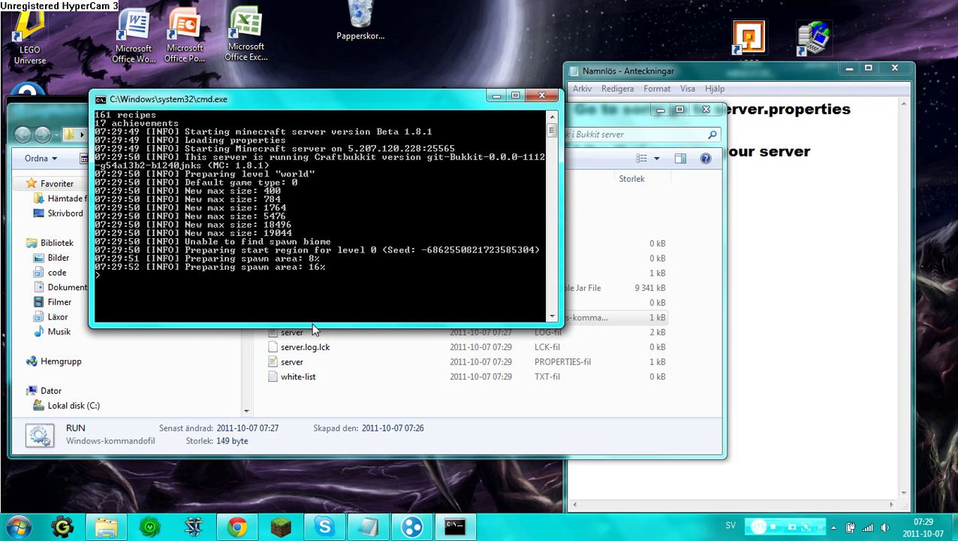
Launch Minecraft, log in with the remembered account and check the server console's startup progress
{"action": "left_click", "coordinate": [279, 527]}
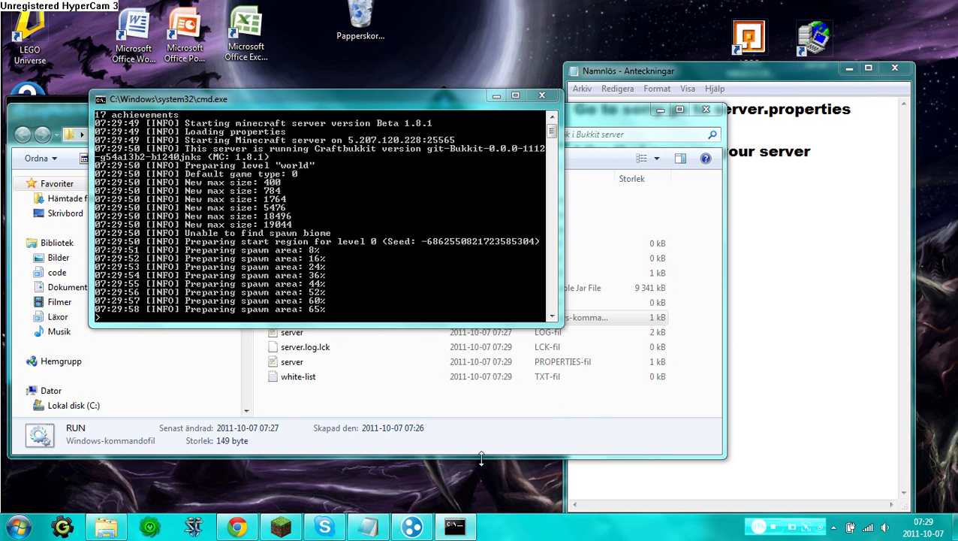
{"action": "left_click", "coordinate": [281, 526]}
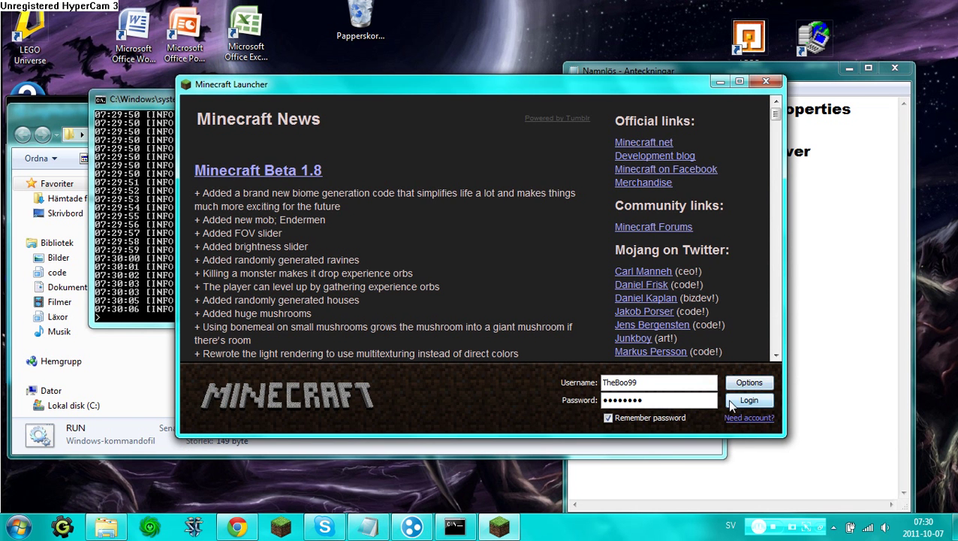
{"action": "left_click", "coordinate": [732, 401]}
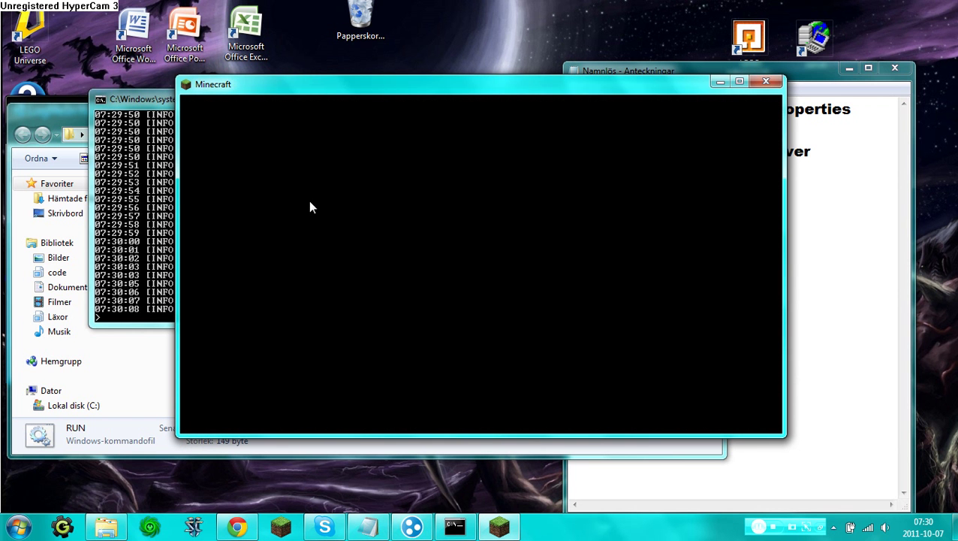
{"action": "left_click", "coordinate": [114, 180]}
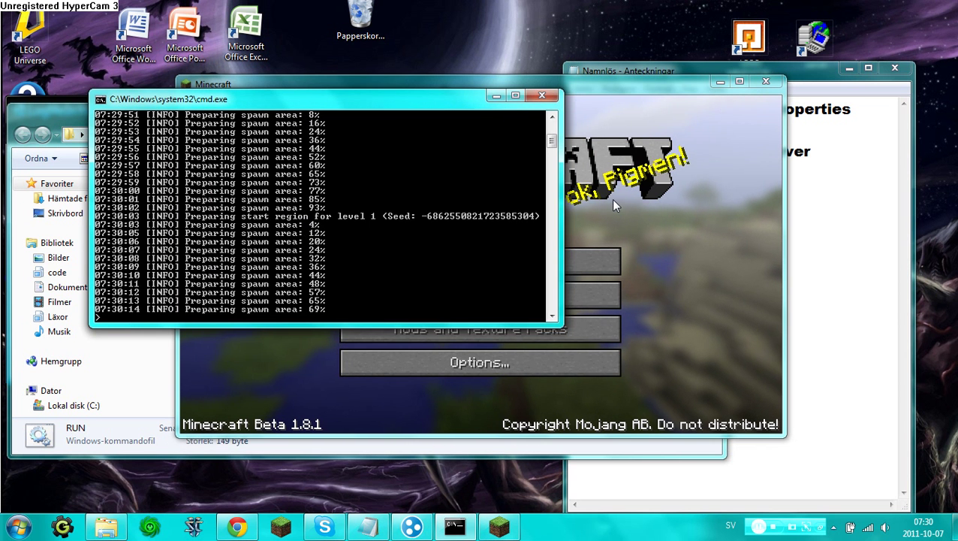
{"action": "left_click", "coordinate": [609, 199]}
{"action": "left_click", "coordinate": [562, 295]}
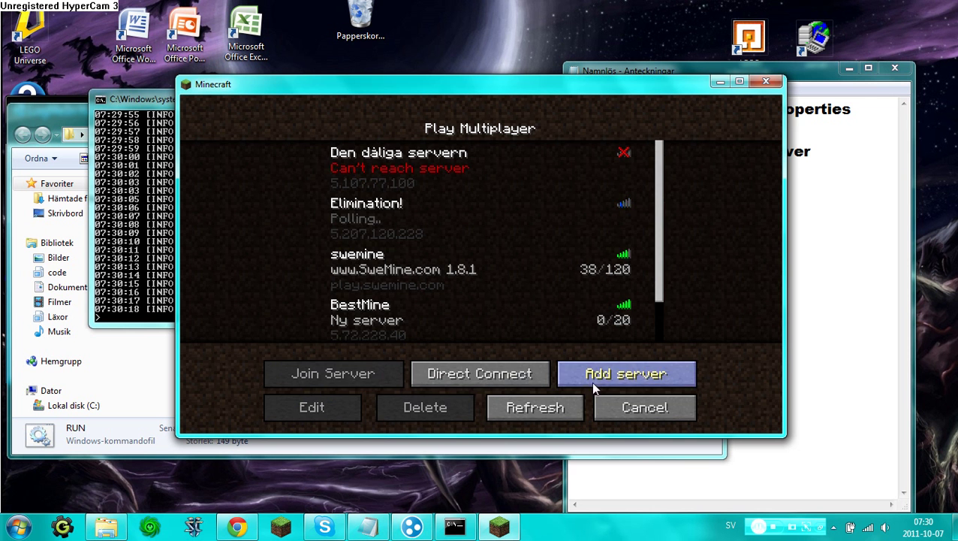
{"action": "left_click", "coordinate": [593, 380]}
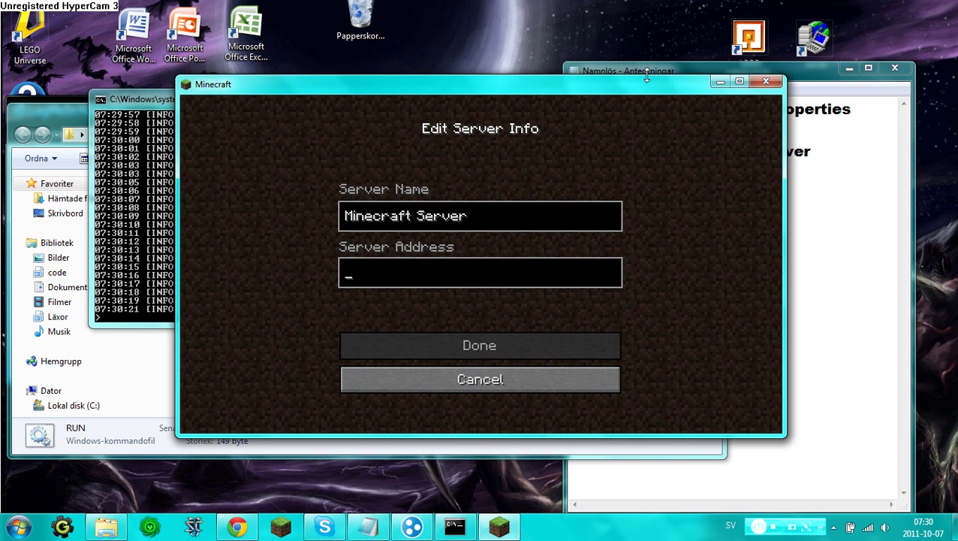
{"action": "type", "text": "5.207.120.228"}
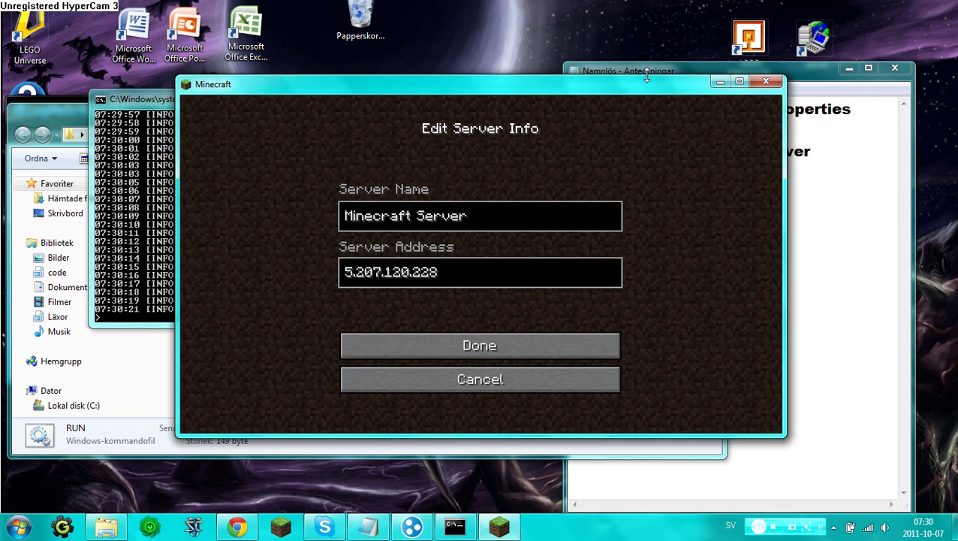
{"action": "left_click", "coordinate": [452, 342]}
Check the server console, then join the last Minecraft Server entry in the multiplayer list
{"action": "left_click", "coordinate": [123, 176]}
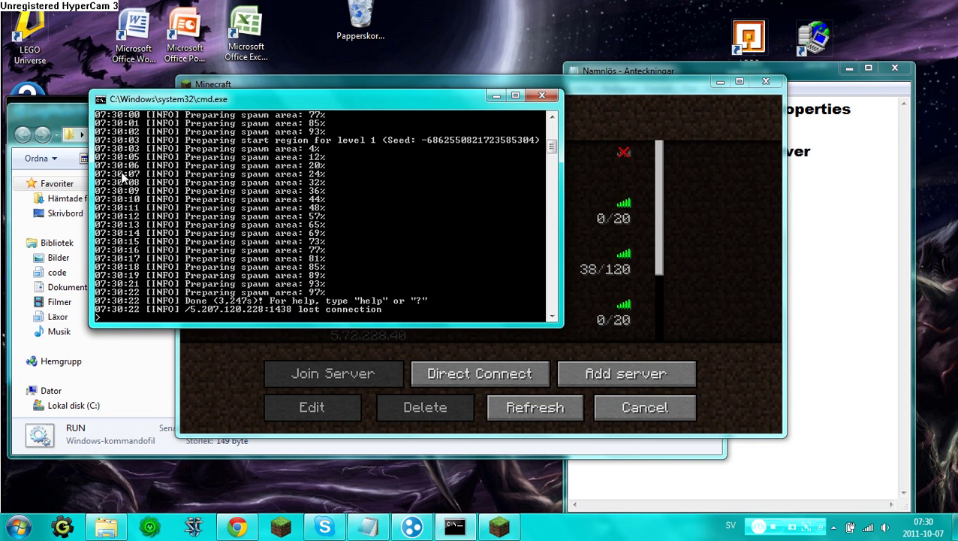
{"action": "left_click", "coordinate": [666, 197]}
{"action": "left_click_drag", "start_coordinate": [662, 223], "coordinate": [661, 285]}
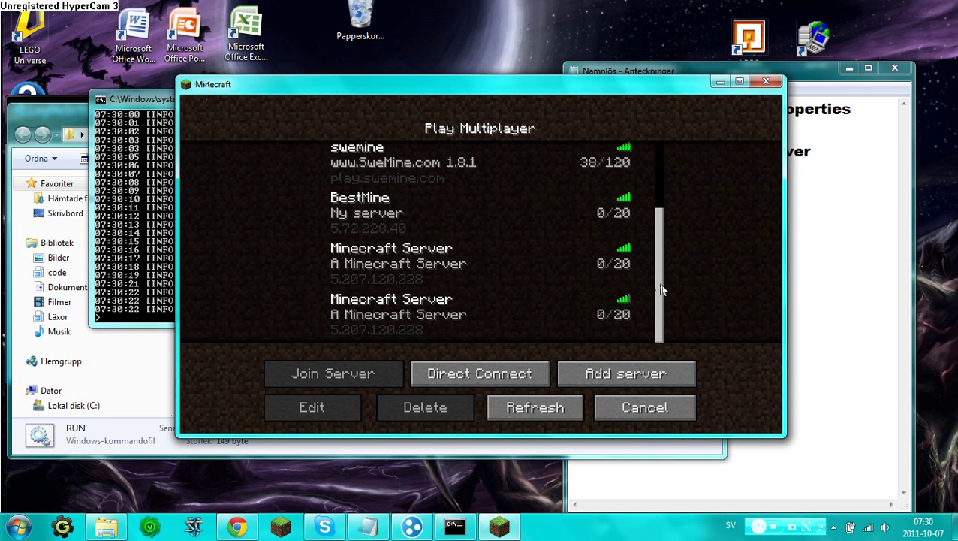
{"action": "double_click", "coordinate": [481, 317]}
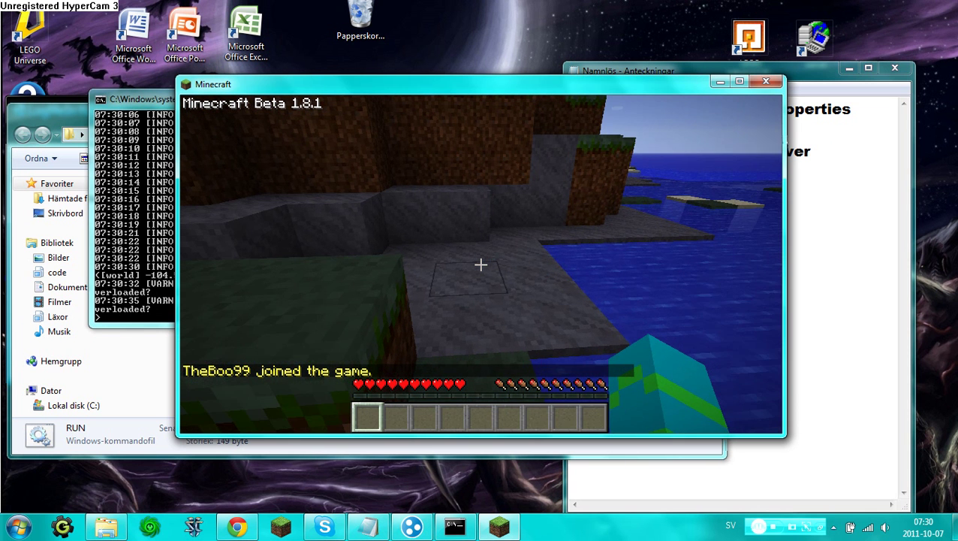
Write "it wasnt harder than that :)" in the in-game chat
{"action": "type", "text": "t/"}
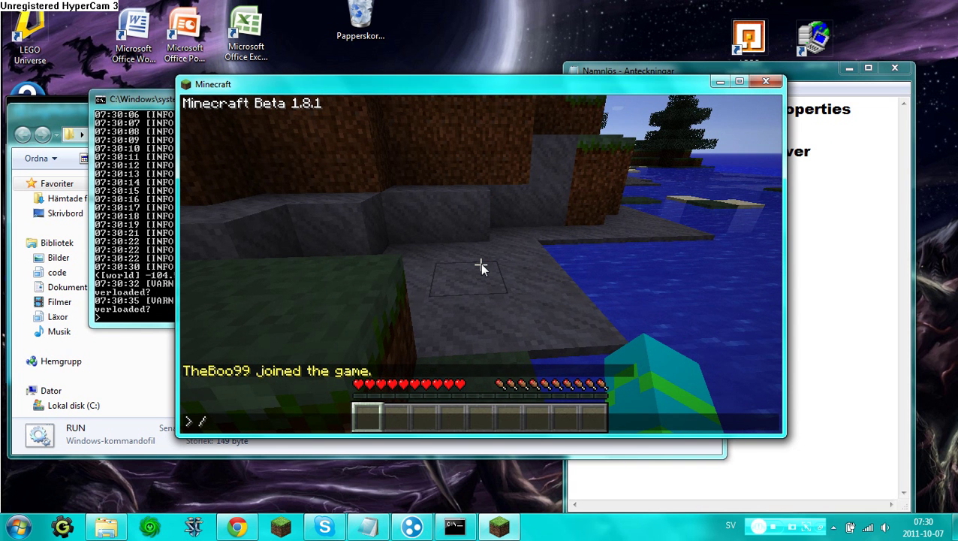
{"action": "type", "text": "it wasent"}
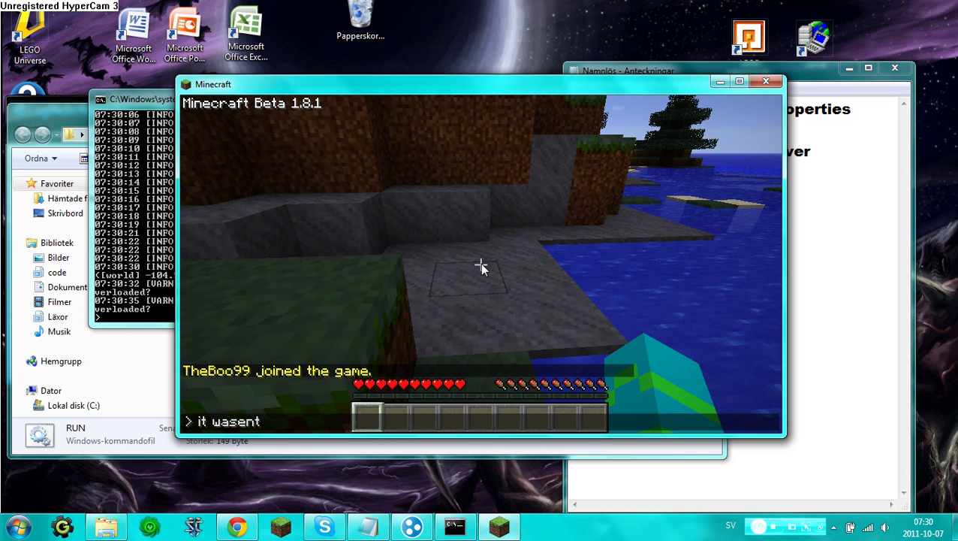
{"action": "key", "text": "BackSpace"}
{"action": "key", "text": "BackSpace"}
{"action": "key", "text": "BackSpace"}
{"action": "key", "text": "BackSpace"}
{"action": "key", "text": "BackSpace"}
{"action": "key", "text": "BackSpace"}
{"action": "key", "text": "BackSpace"}
{"action": "type", "text": "was"}
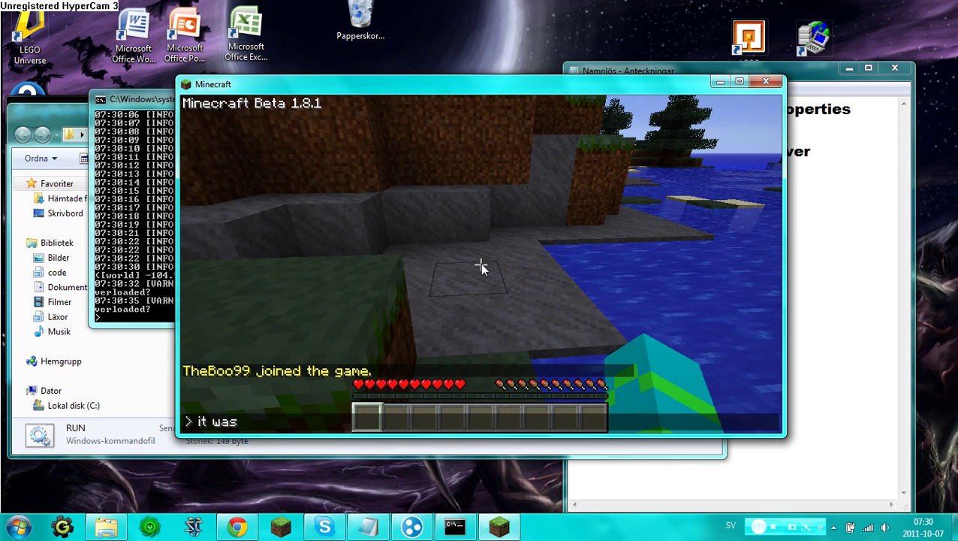
{"action": "type", "text": "nt hadrer"}
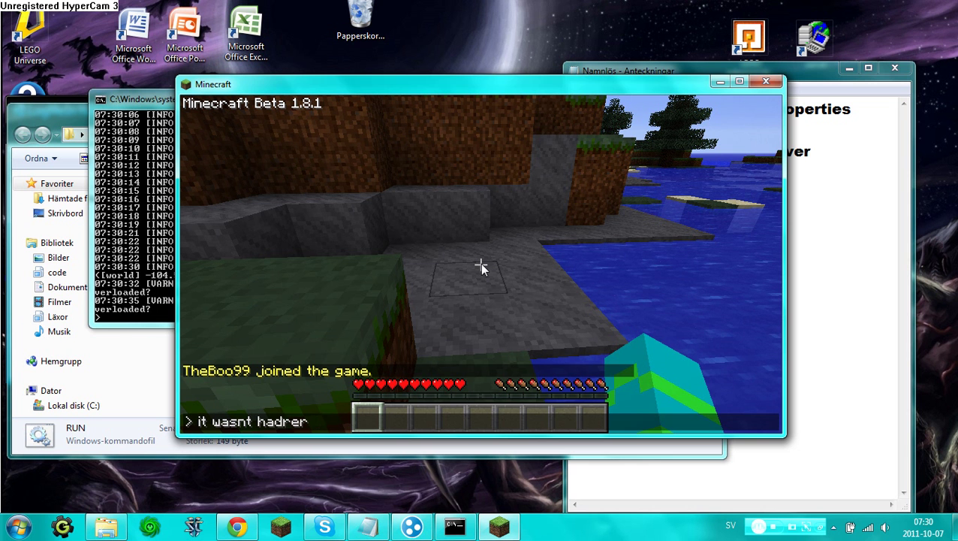
{"action": "key", "text": "BackSpace"}
{"action": "key", "text": "BackSpace"}
{"action": "key", "text": "BackSpace"}
{"action": "key", "text": "BackSpace"}
{"action": "key", "text": "BackSpace"}
{"action": "type", "text": "a"}
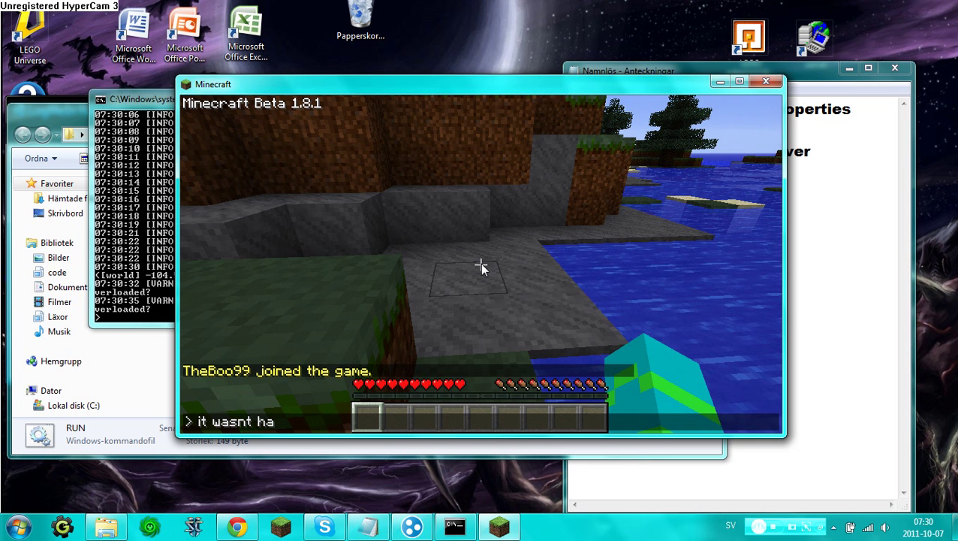
{"action": "type", "text": "rder a"}
{"action": "key", "text": "BackSpace"}
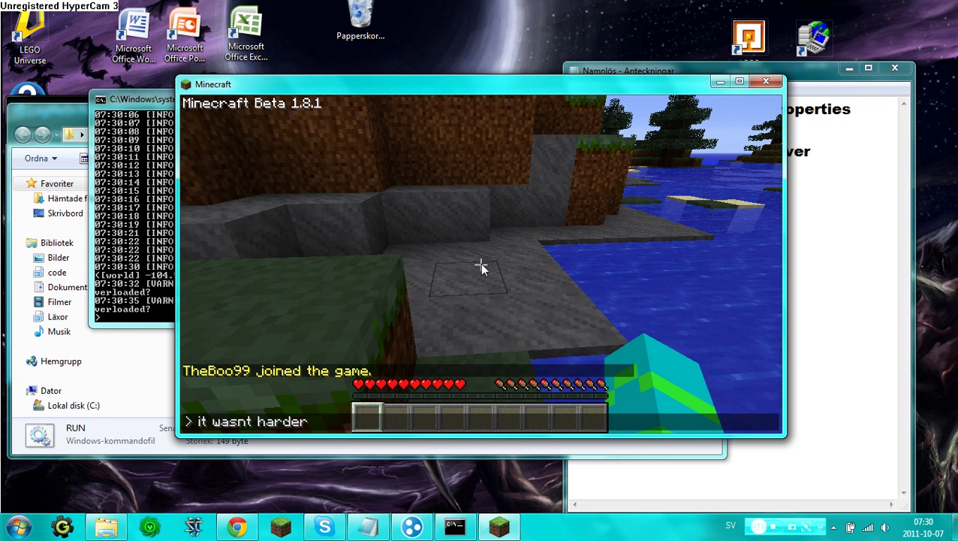
{"action": "type", "text": "that"}
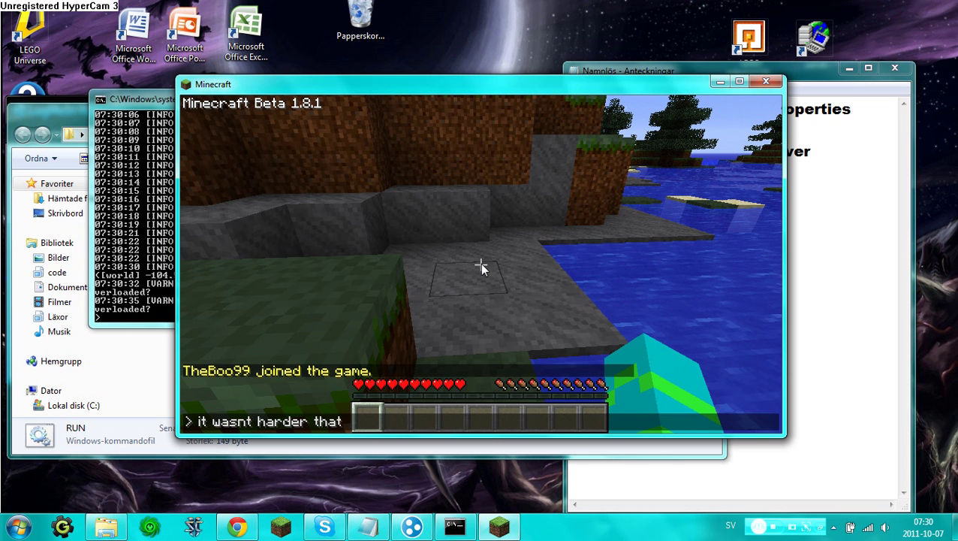
{"action": "key", "text": "BackSpace"}
{"action": "type", "text": "n that :)"}
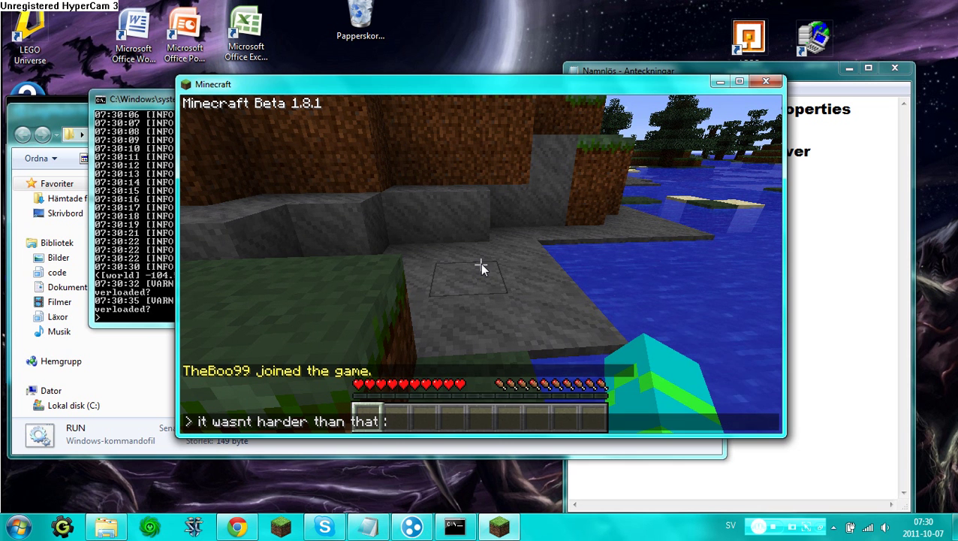